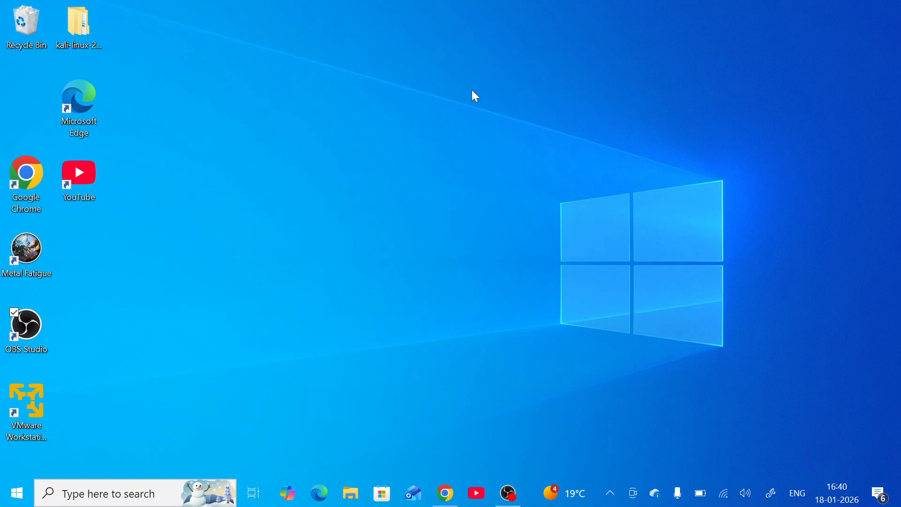
# - Launch Google Chrome, go to nmap.org and maximize the browser window
pyautogui.doubleClick(20, 186)
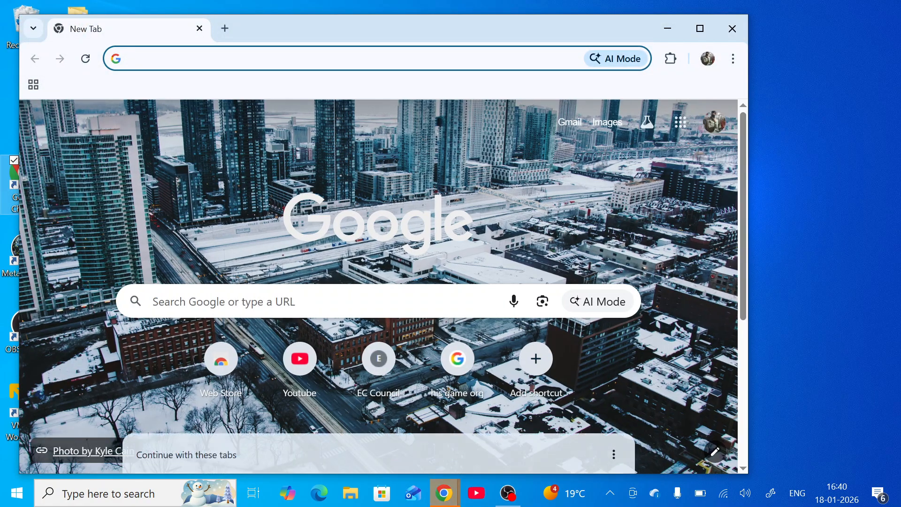
pyautogui.click(328, 58)
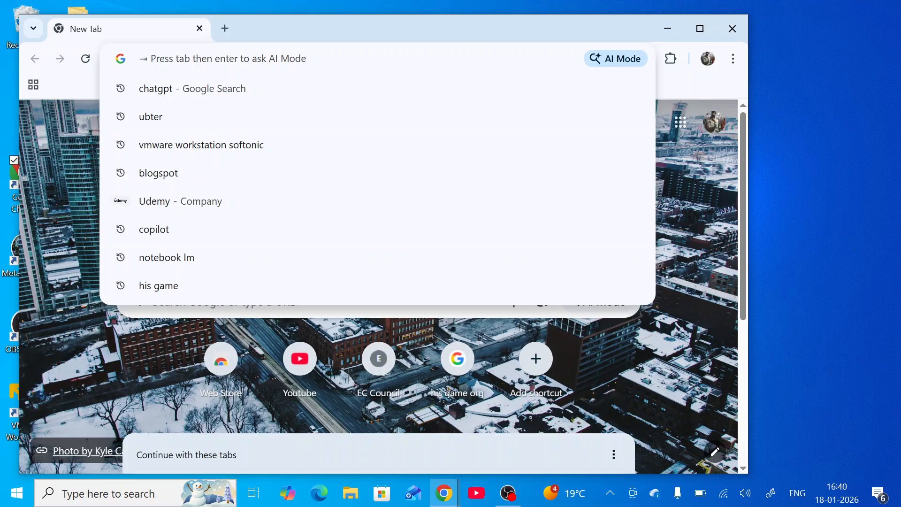
pyautogui.write('nma')
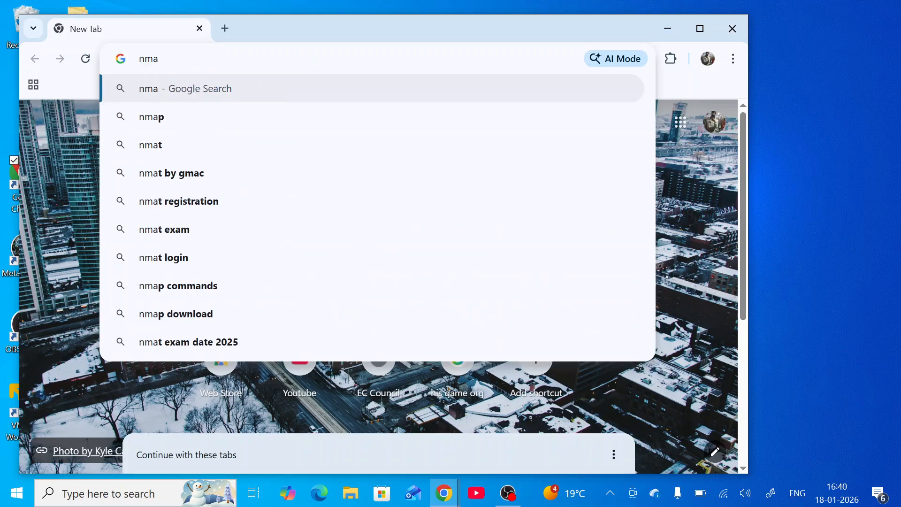
pyautogui.write('p')
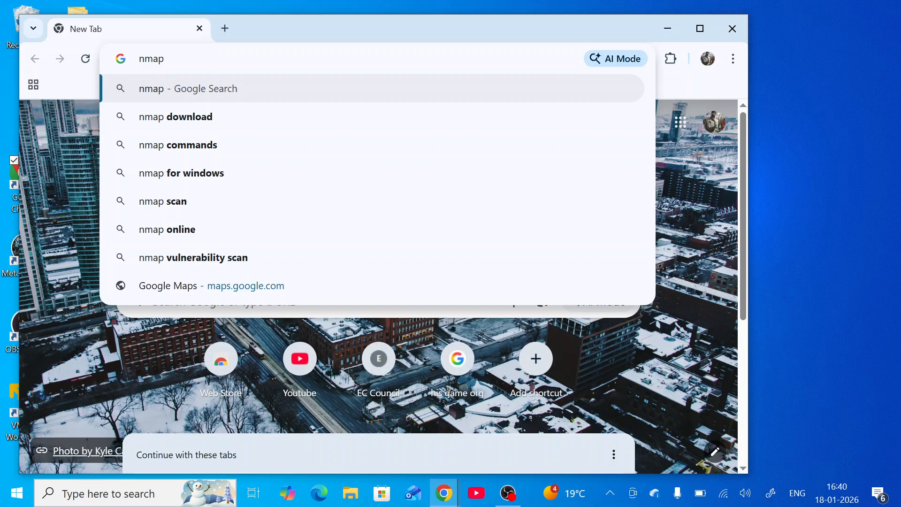
pyautogui.write('.org')
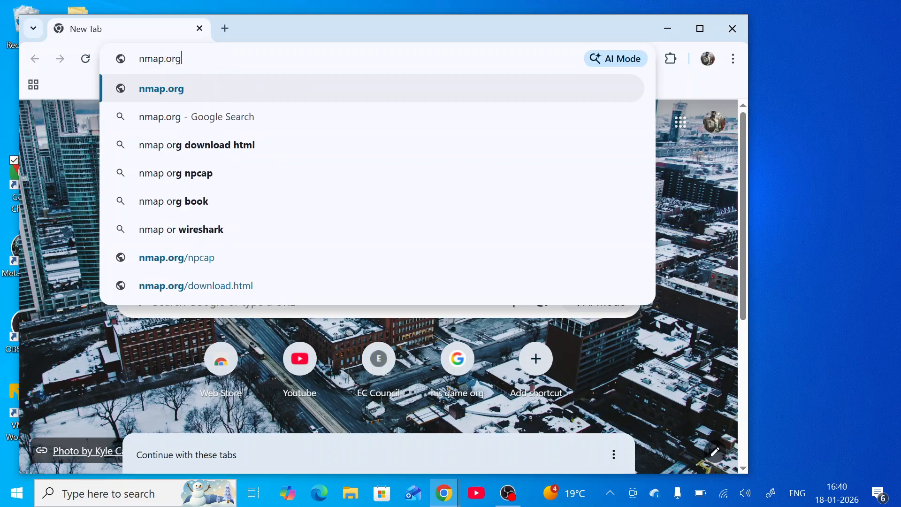
pyautogui.press('Return')
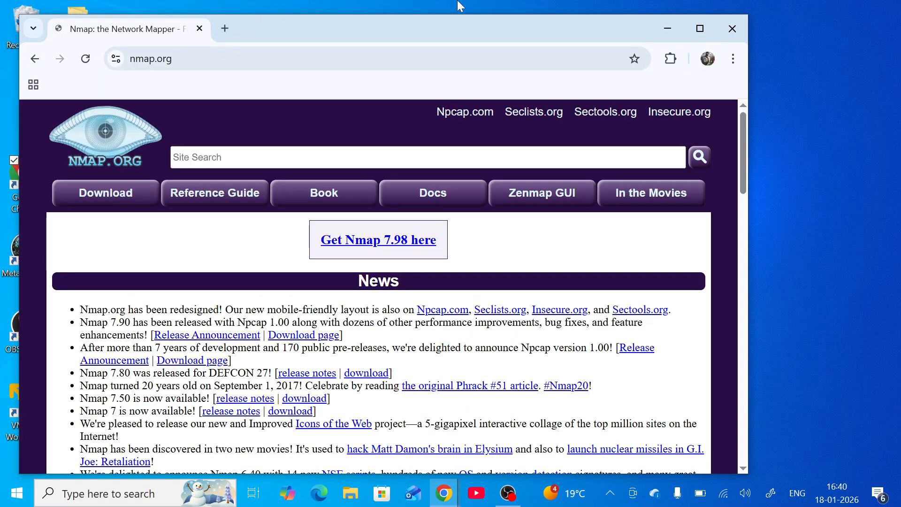
pyautogui.click(694, 18)
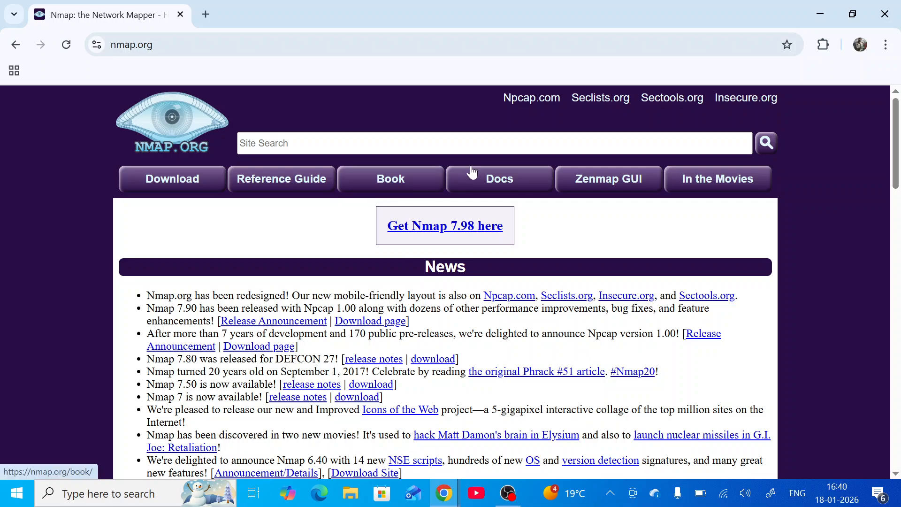
# - Read the Zenmap GUI page, follow its link to the Nmap download page and go to the Windows binaries section
pyautogui.click(571, 183)
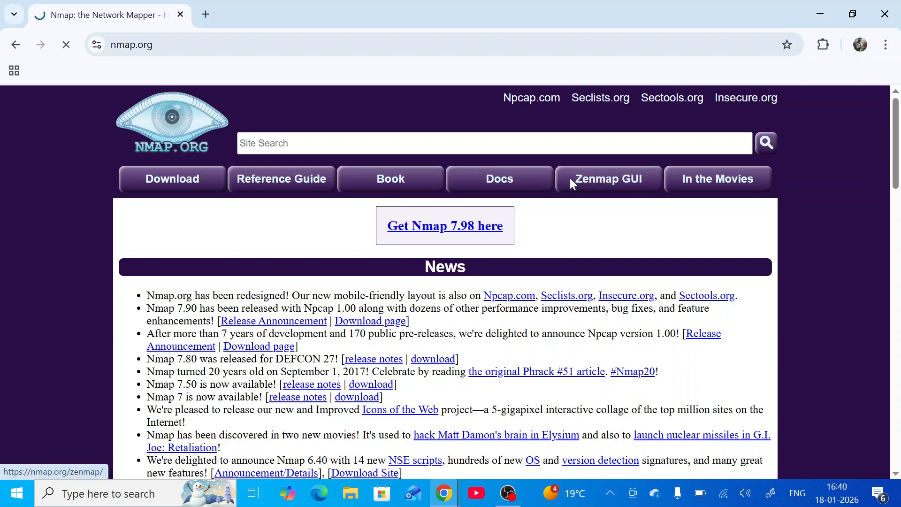
pyautogui.scroll(-6, 570, 177)
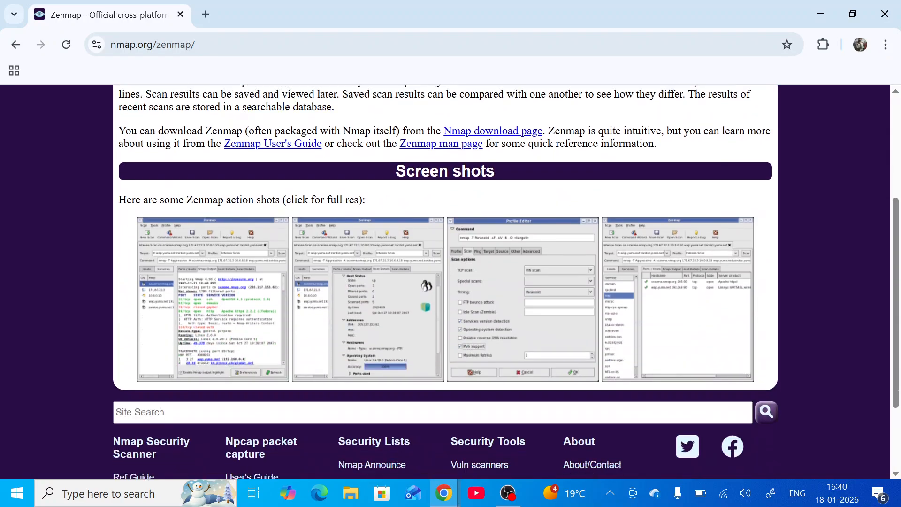
pyautogui.scroll(5, 445, 281)
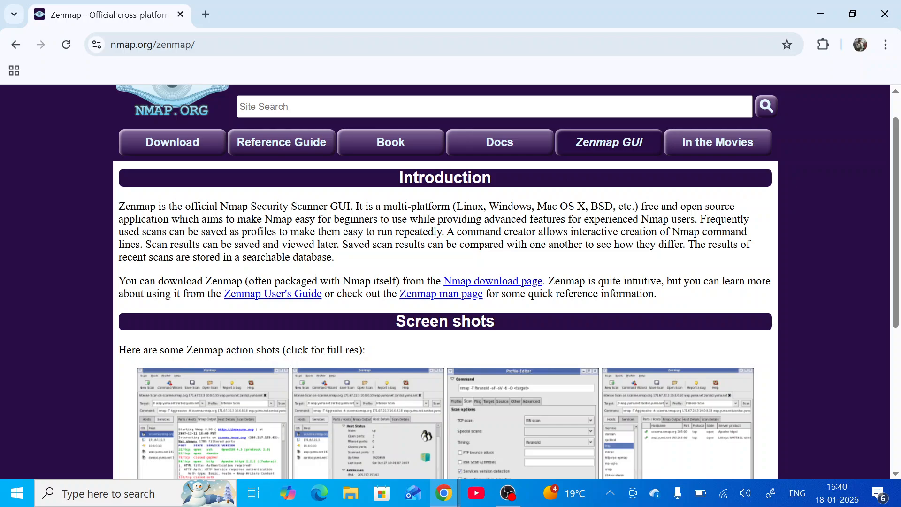
pyautogui.click(454, 282)
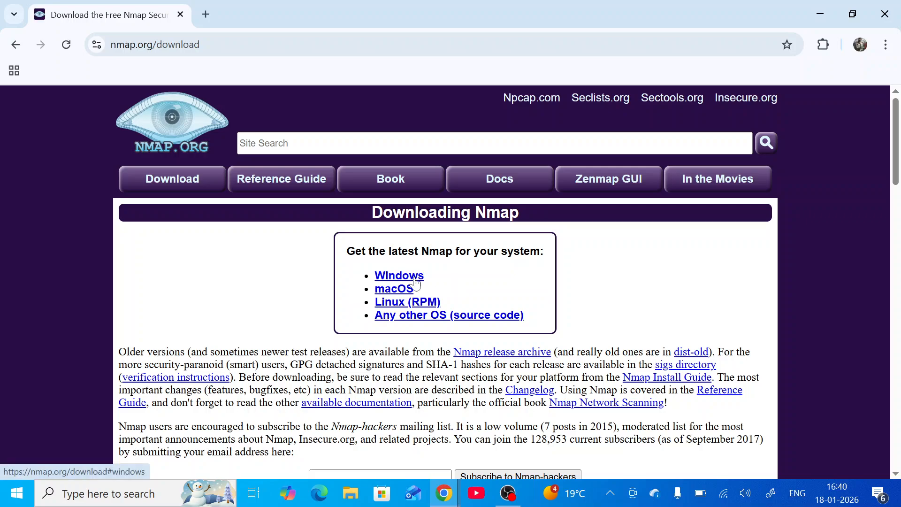
pyautogui.click(415, 283)
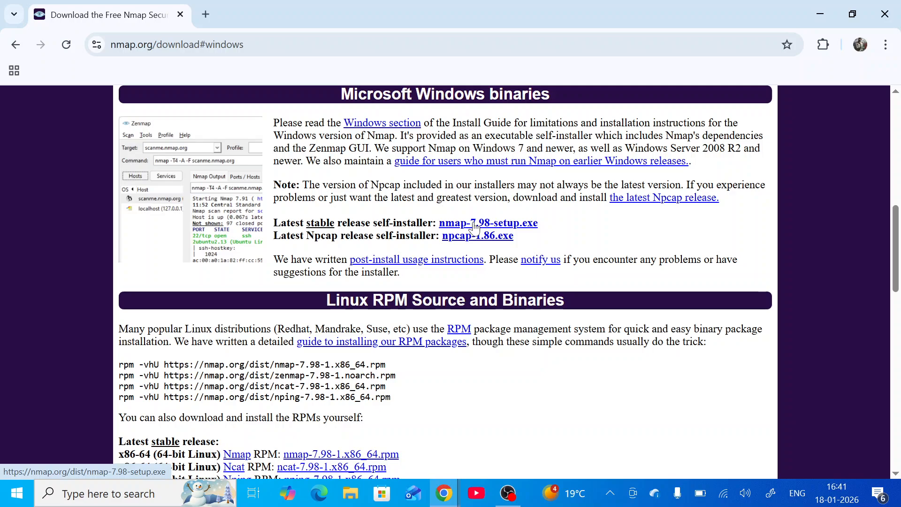
# - Download nmap-7.98-setup.exe, allow the unverified file and check its download progress
pyautogui.click(475, 227)
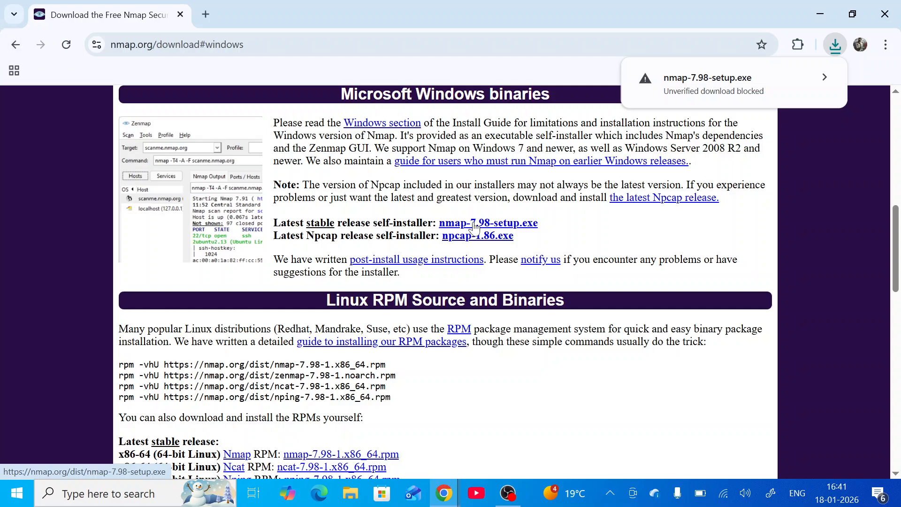
pyautogui.click(732, 97)
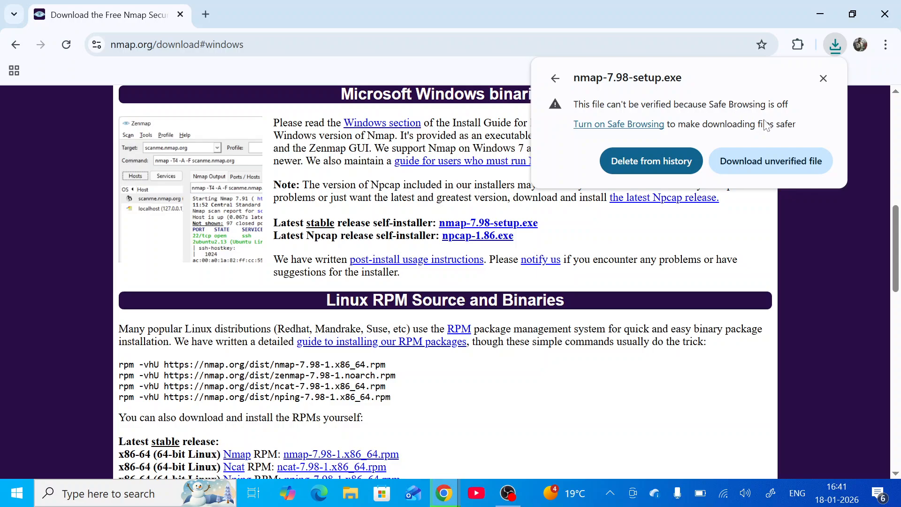
pyautogui.click(773, 168)
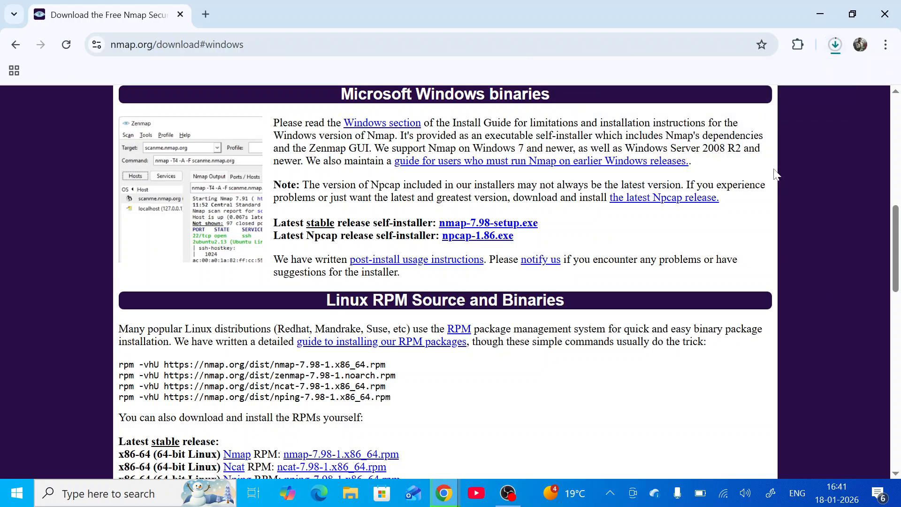
pyautogui.click(834, 50)
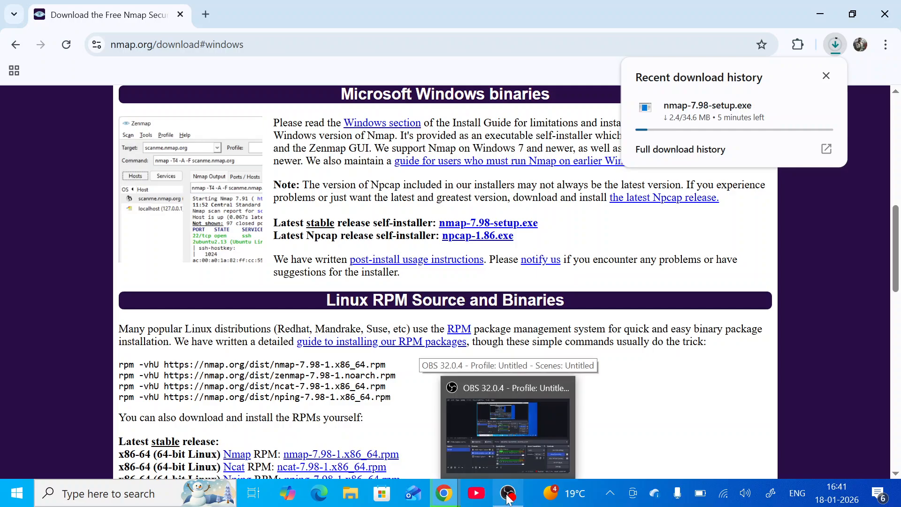
pyautogui.click(506, 498)
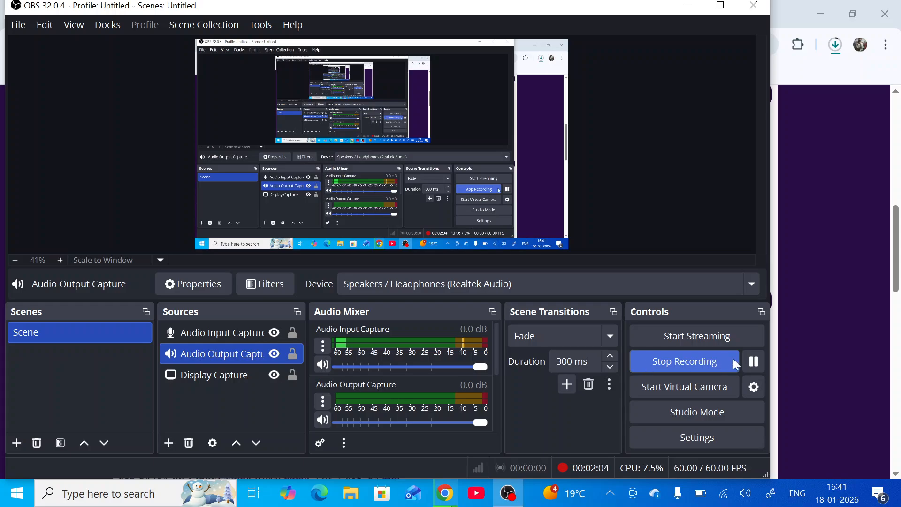
pyautogui.click(754, 361)
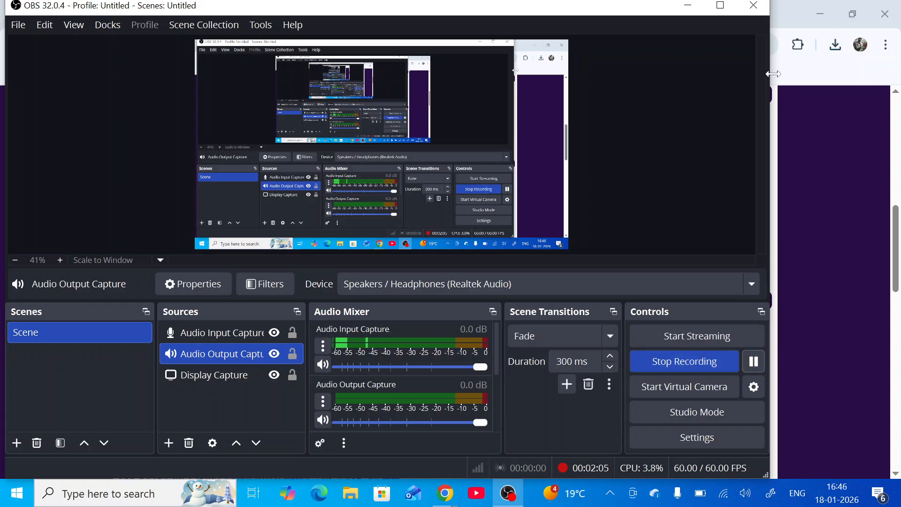
pyautogui.click(699, 6)
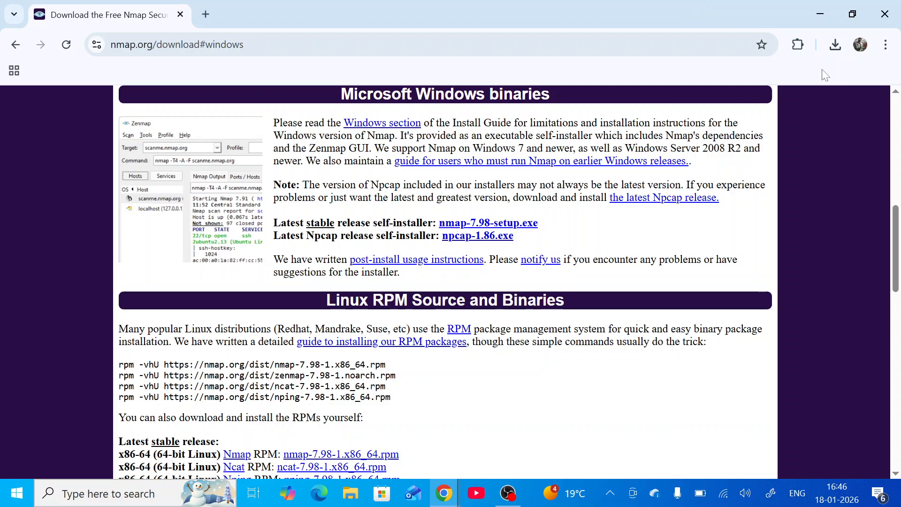
# - Run the downloaded nmap-7.98-setup.exe, accept the license and default components, and install Nmap in C:\Program Files (x86)\Nmap
pyautogui.click(832, 52)
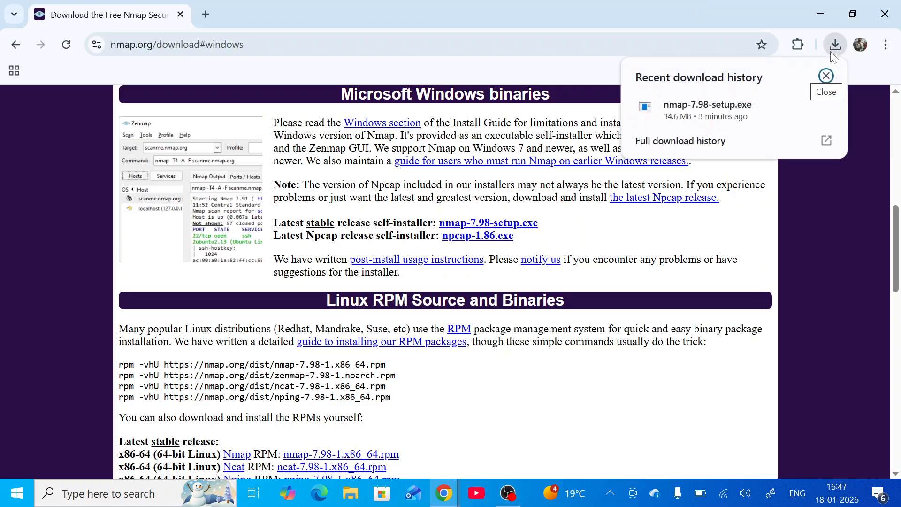
pyautogui.click(717, 107)
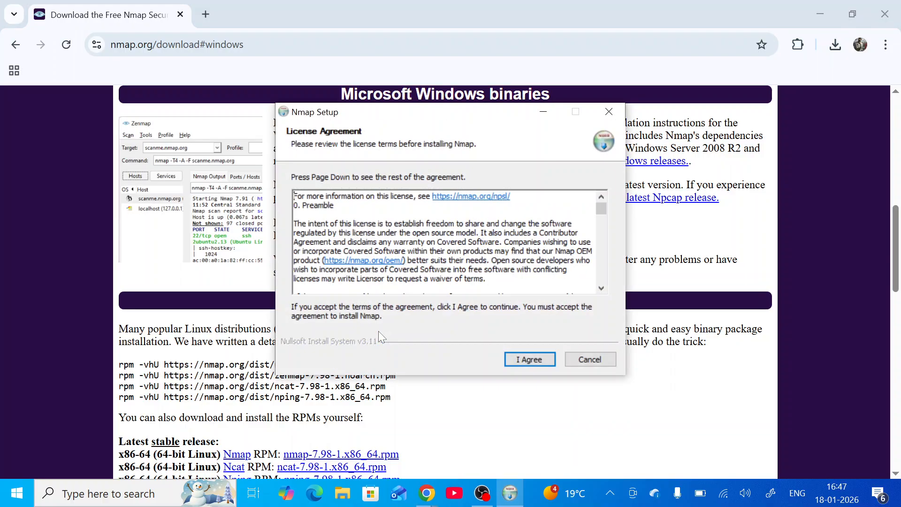
pyautogui.click(511, 361)
pyautogui.click(511, 361)
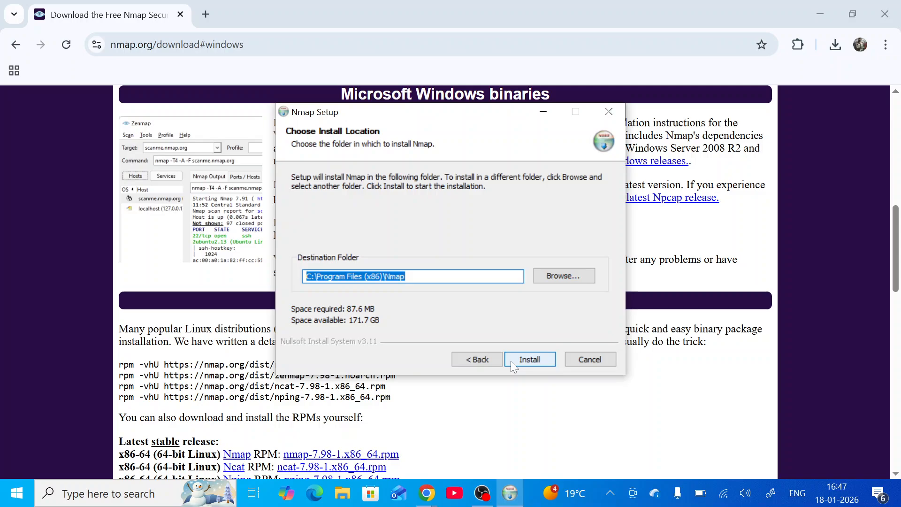
pyautogui.click(511, 362)
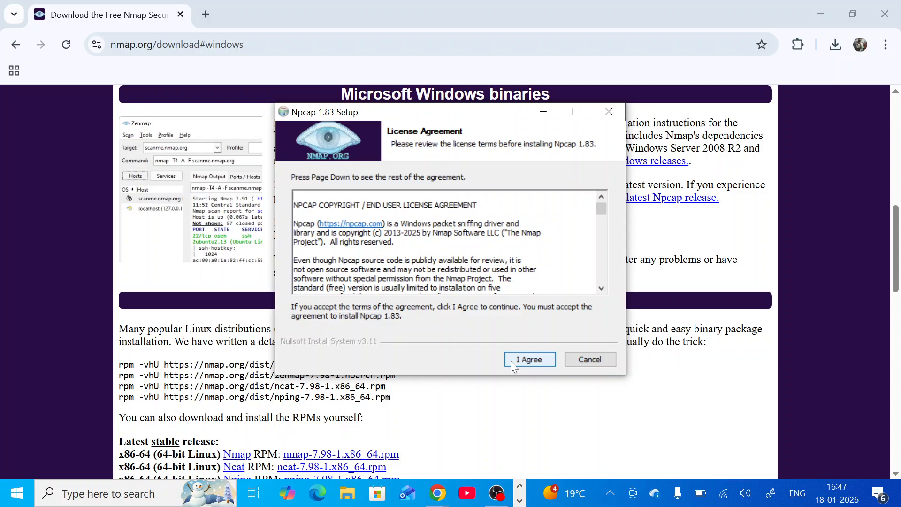
# - Accept the Npcap 1.83 license, install it in WinPcap API-compatible Mode and finish its setup
pyautogui.click(511, 362)
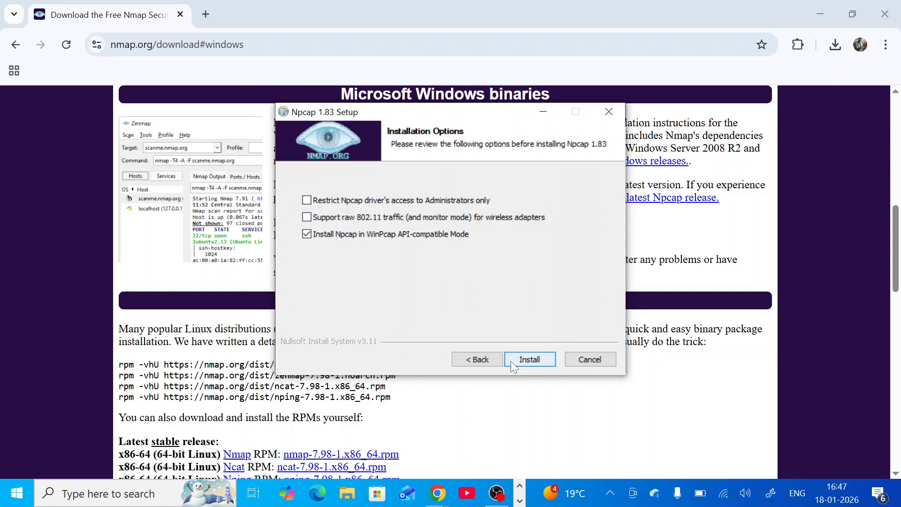
pyautogui.click(511, 361)
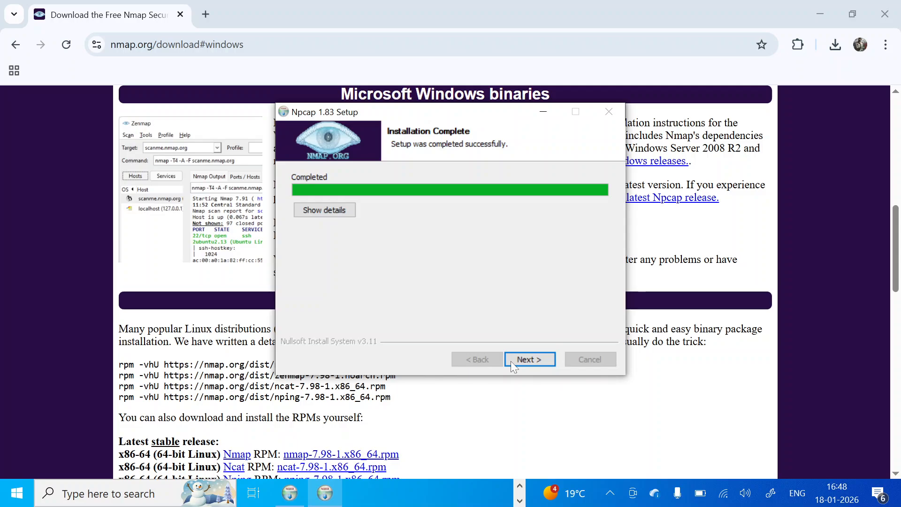
pyautogui.click(537, 353)
pyautogui.click(537, 352)
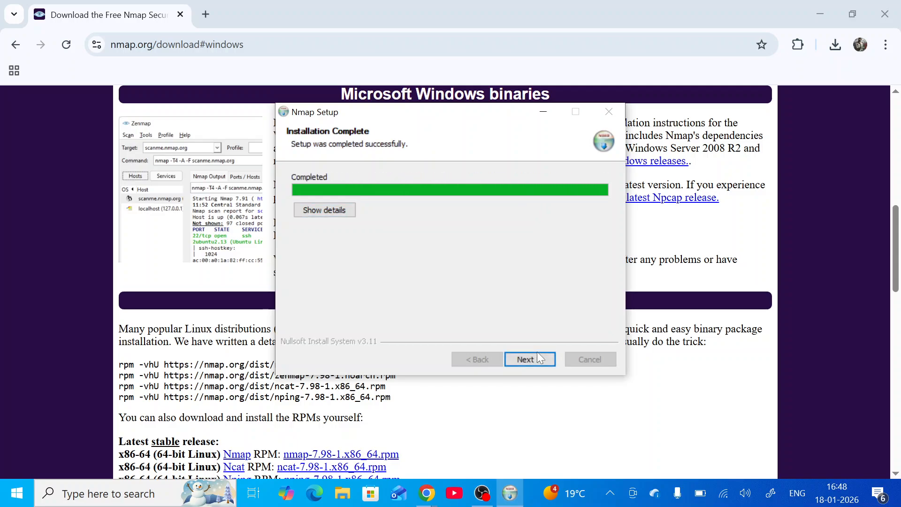
# - Toggle the Start Menu folder shortcut option, finish the Nmap setup with a desktop icon and close the browser
pyautogui.click(537, 359)
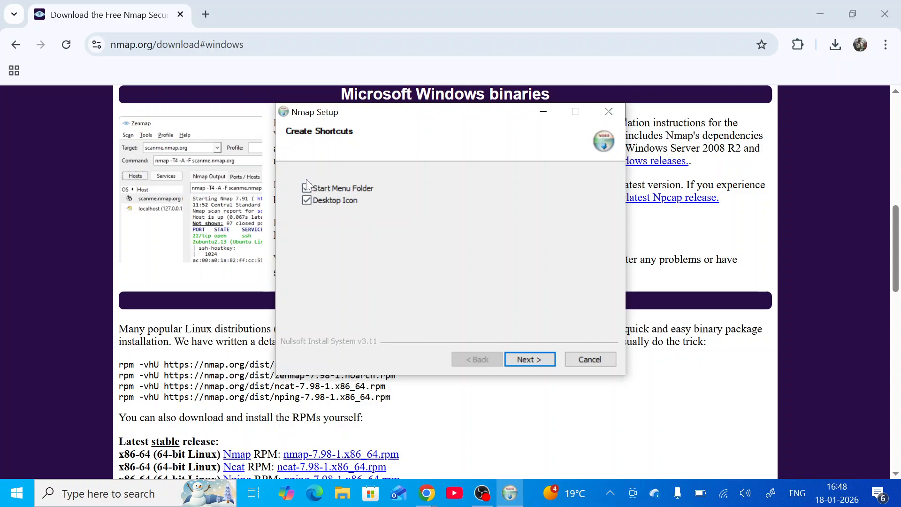
pyautogui.click(307, 188)
pyautogui.click(527, 360)
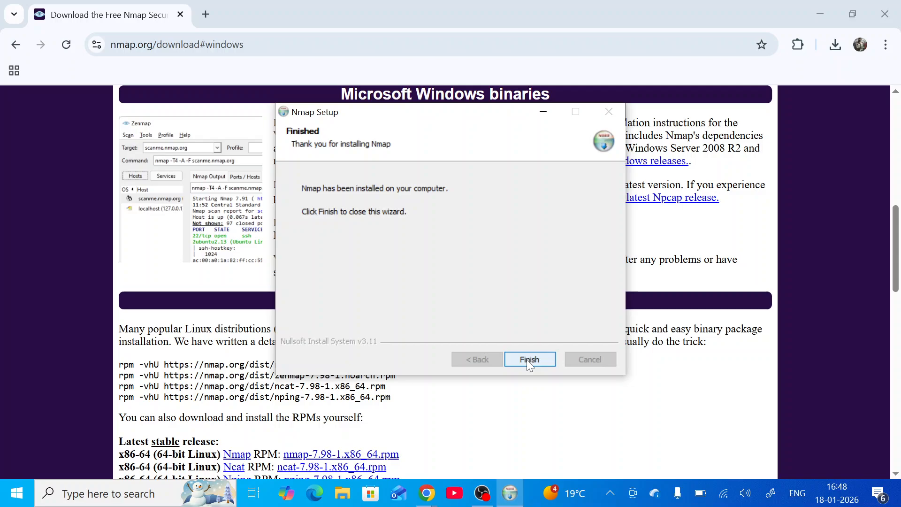
pyautogui.click(526, 360)
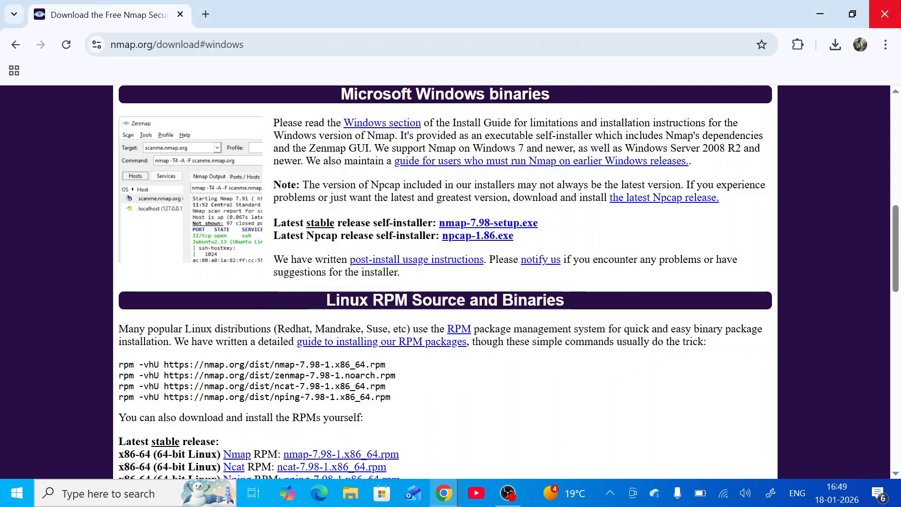
pyautogui.click(899, 5)
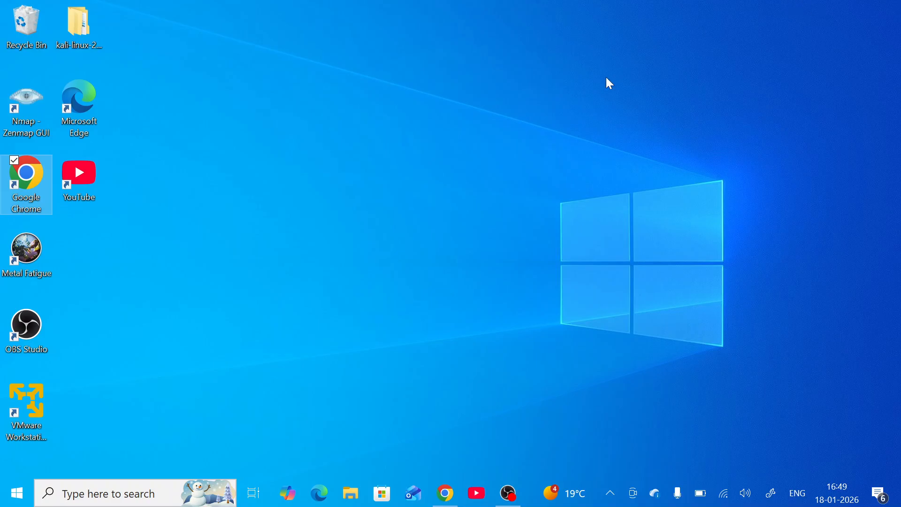
# - Launch Zenmap in a maximized window and start an Intense scan of target 192.168.29.1
pyautogui.click(21, 103)
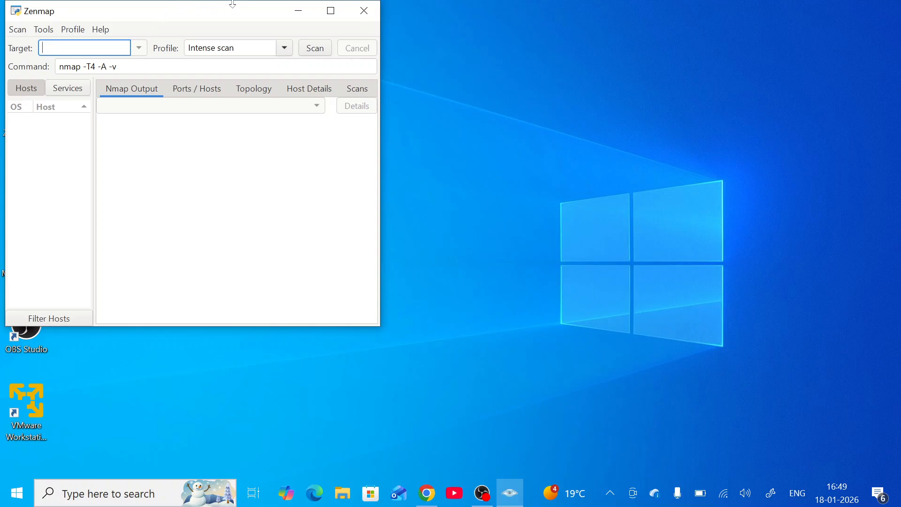
pyautogui.click(331, 10)
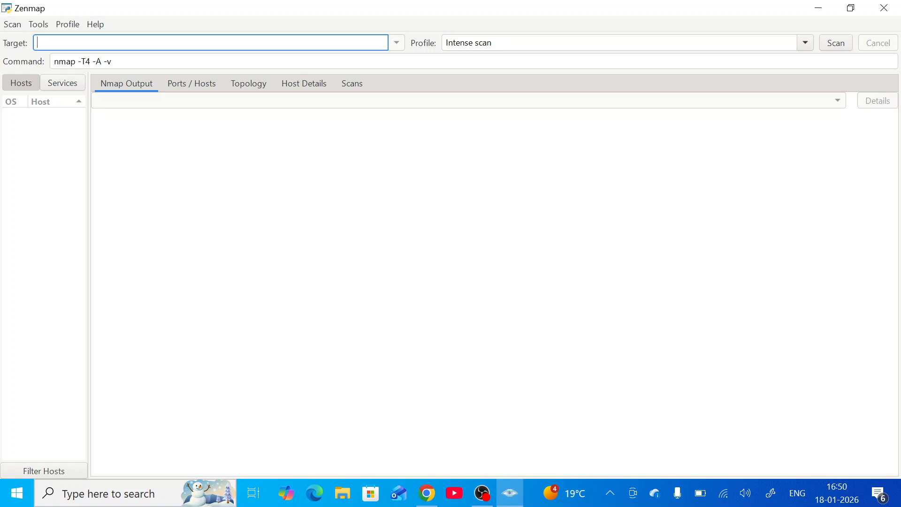
pyautogui.write('192.168.29.1')
pyautogui.click(838, 43)
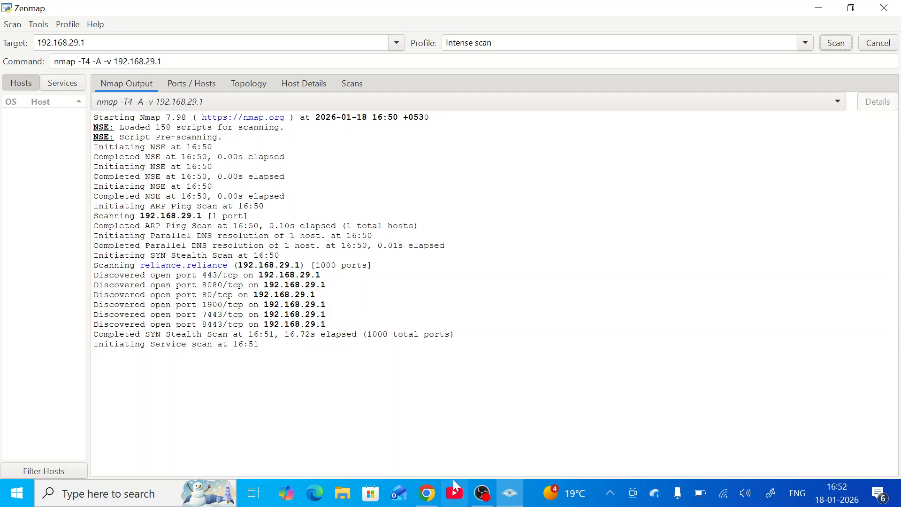
pyautogui.click(475, 499)
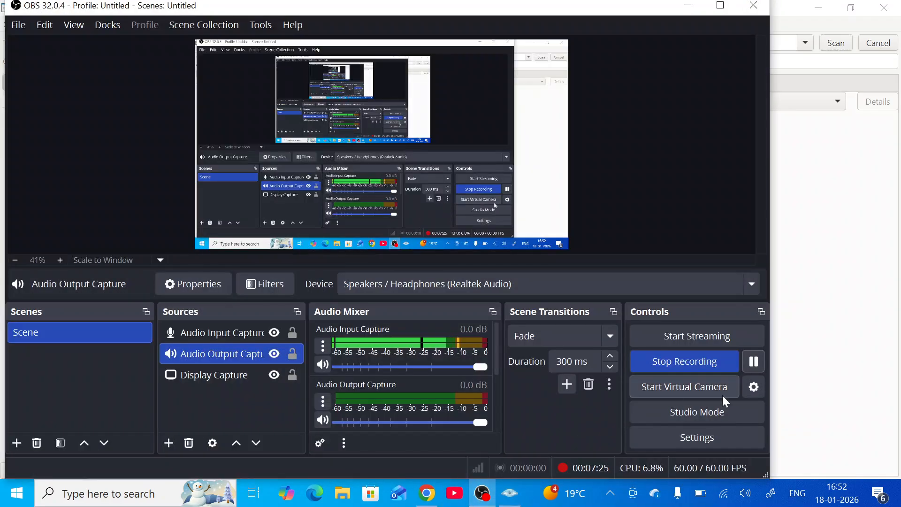
pyautogui.click(753, 361)
pyautogui.click(754, 361)
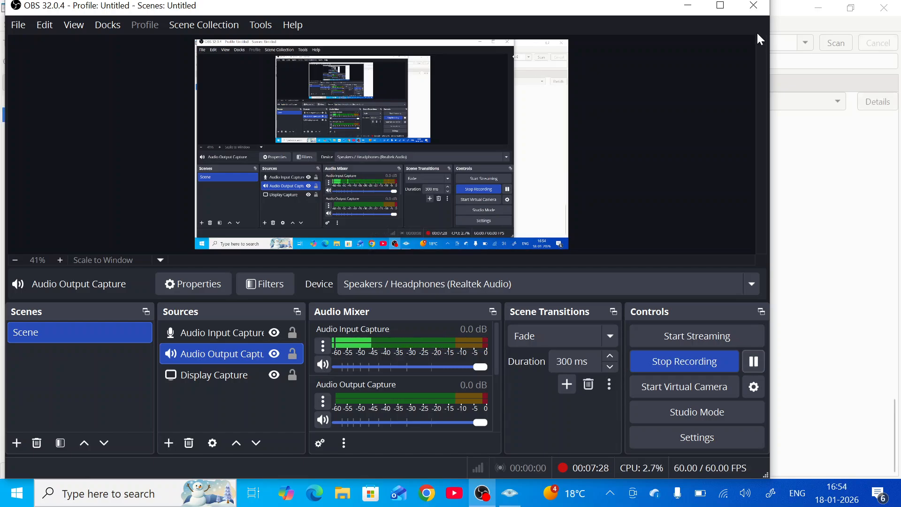
# - Minimize the OBS window and read through the Intense scan output for host 192.168.29.1
pyautogui.click(689, 6)
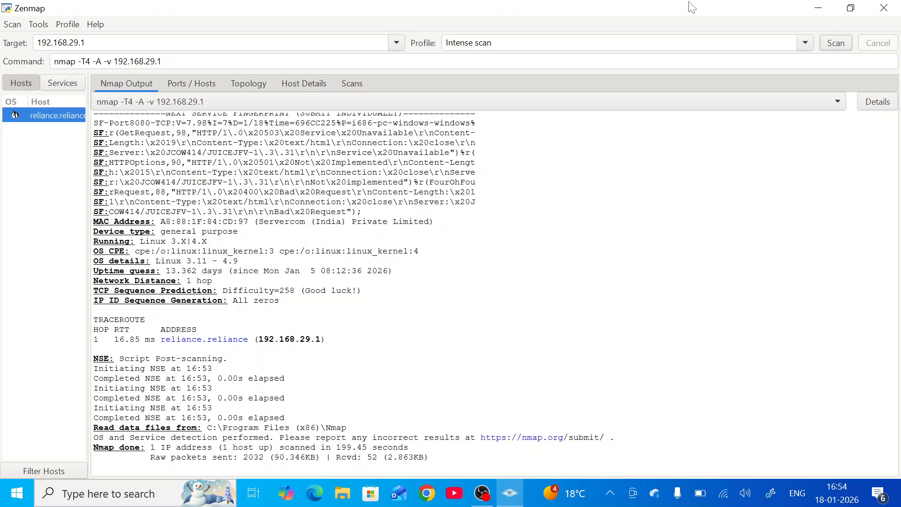
pyautogui.scroll(15, 469, 291)
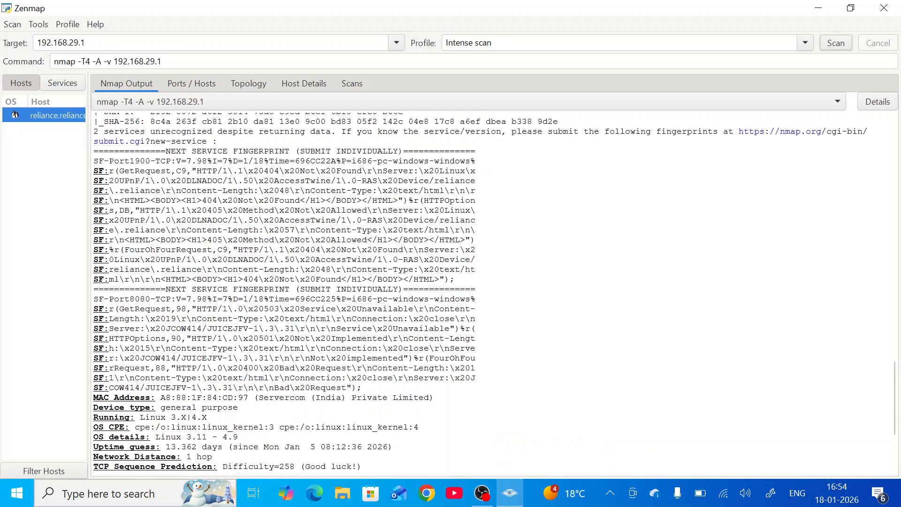
pyautogui.scroll(15, 469, 291)
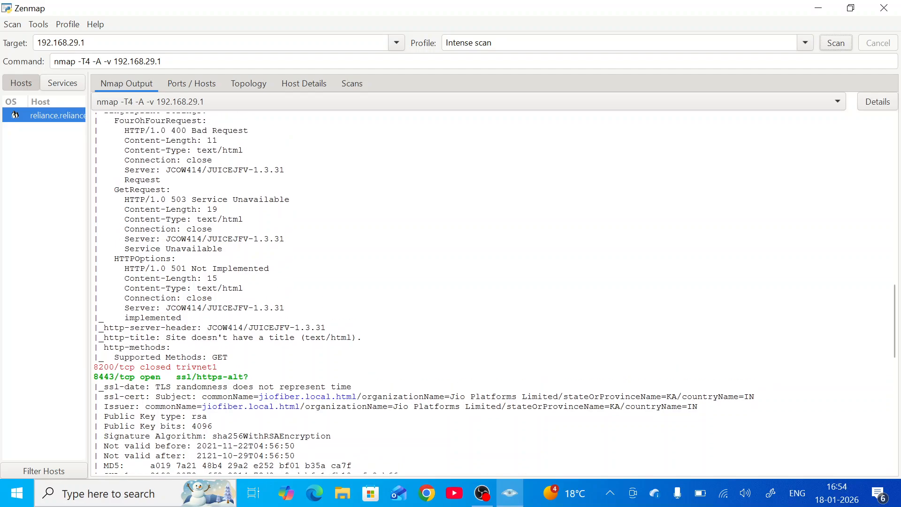
pyautogui.scroll(11, 469, 291)
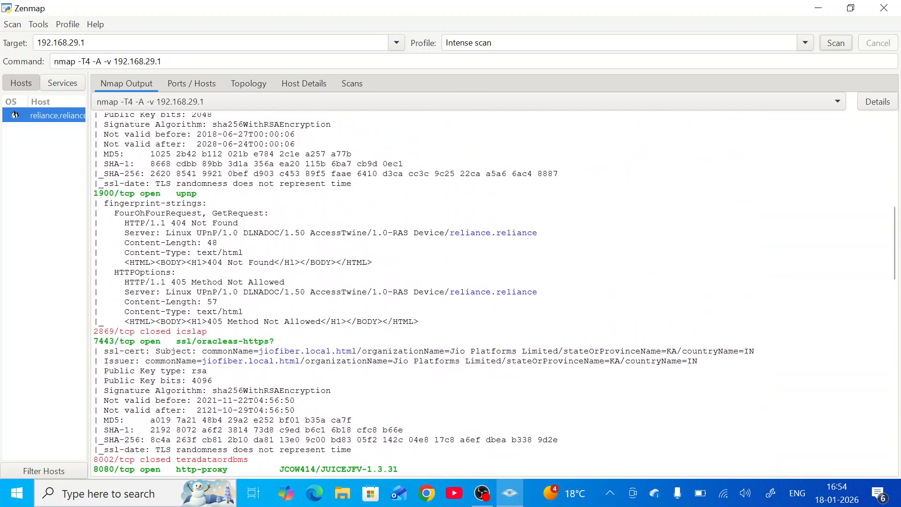
pyautogui.scroll(10, 469, 291)
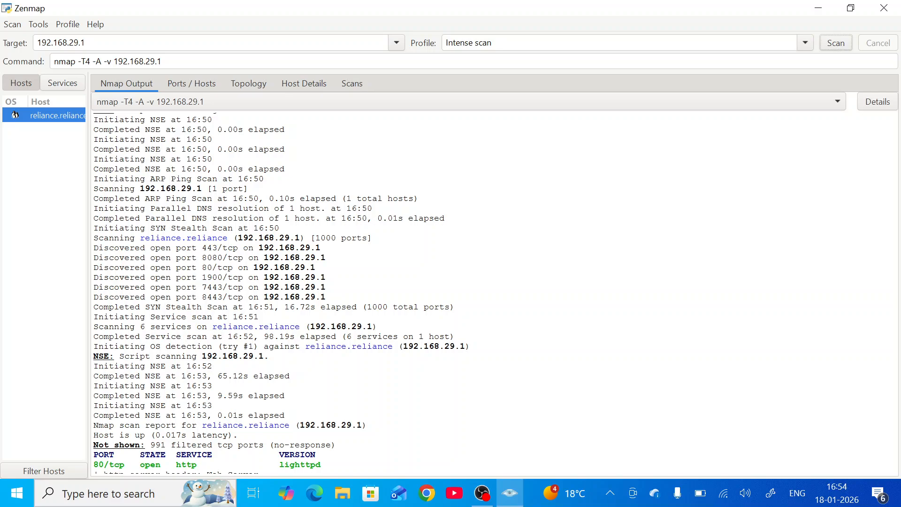
pyautogui.scroll(-6, 494, 293)
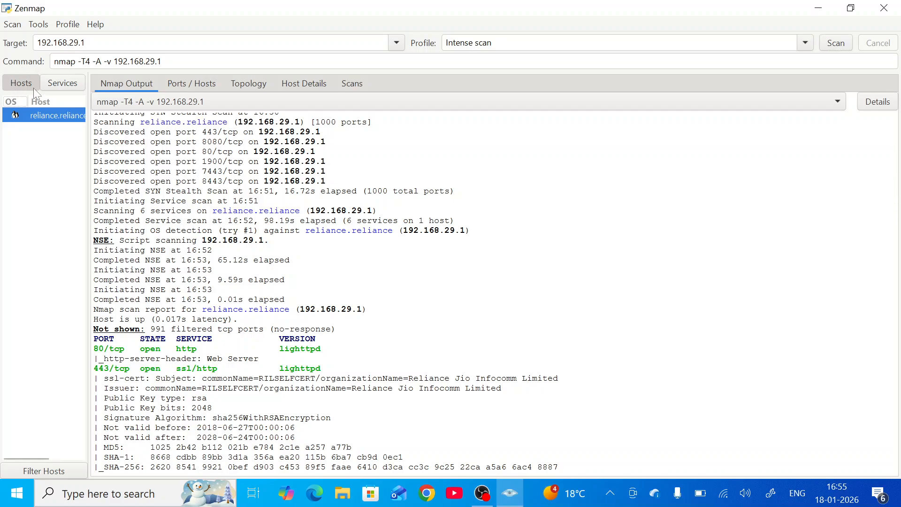
pyautogui.click(40, 118)
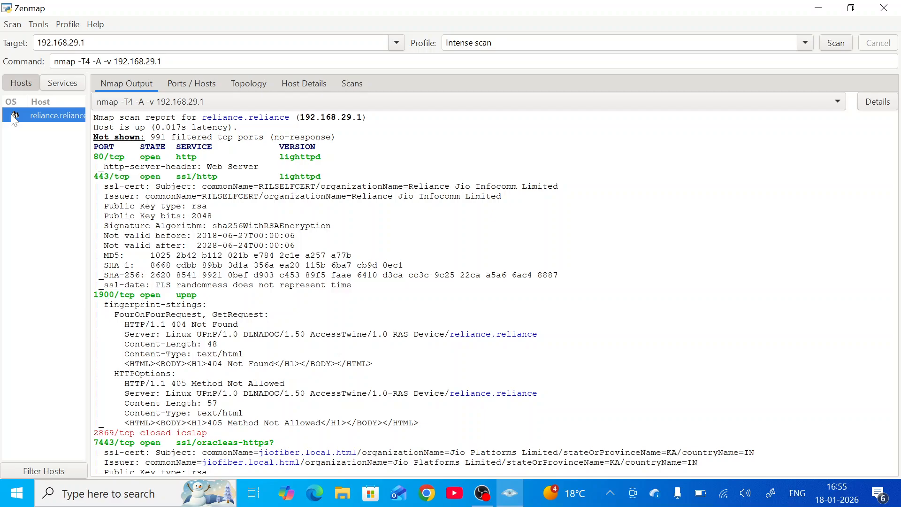
# - List the discovered services and view the ports of http, http-proxy, trivnet1 and upnp
pyautogui.click(68, 84)
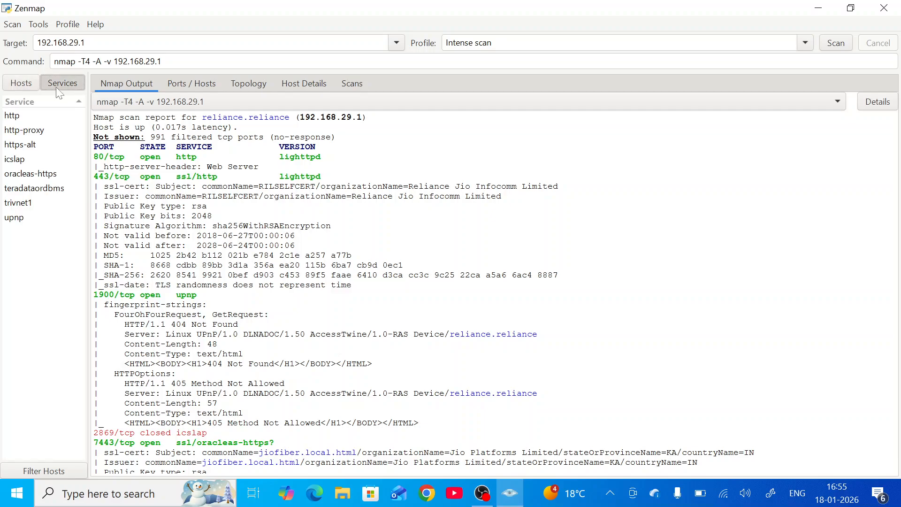
pyautogui.click(36, 115)
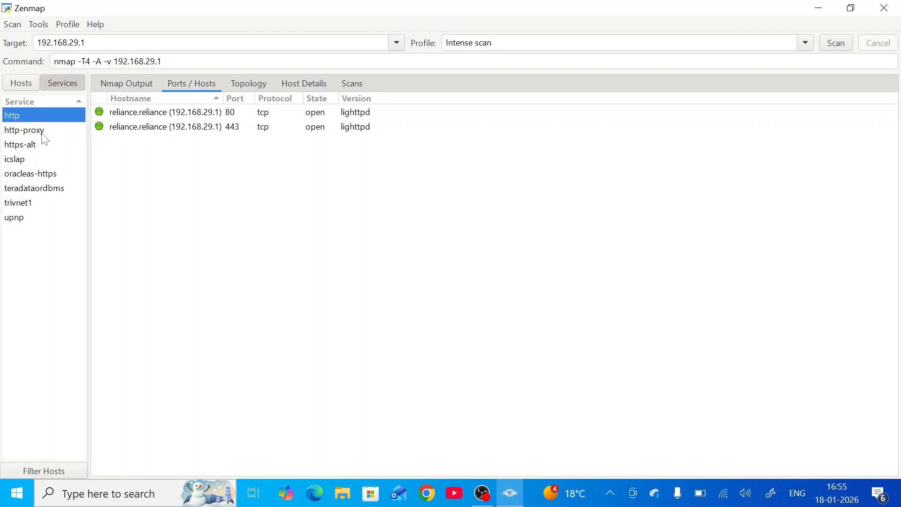
pyautogui.click(43, 135)
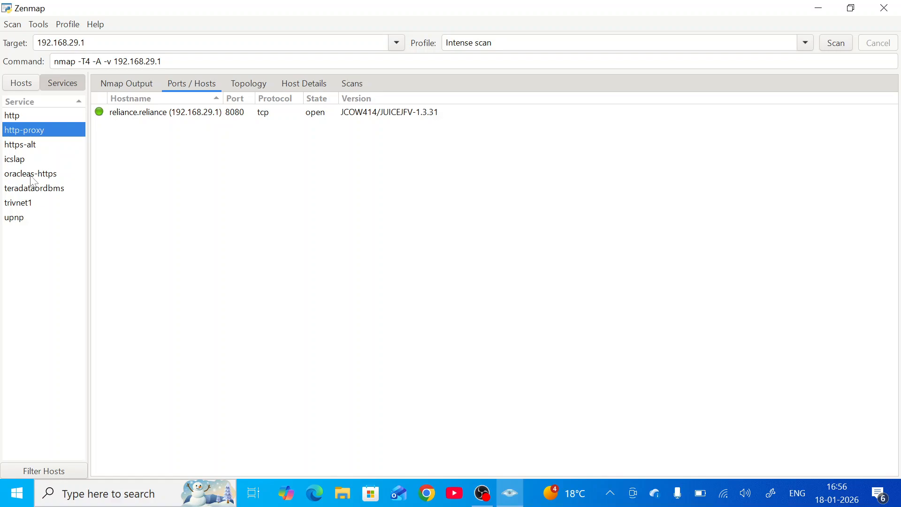
pyautogui.click(29, 205)
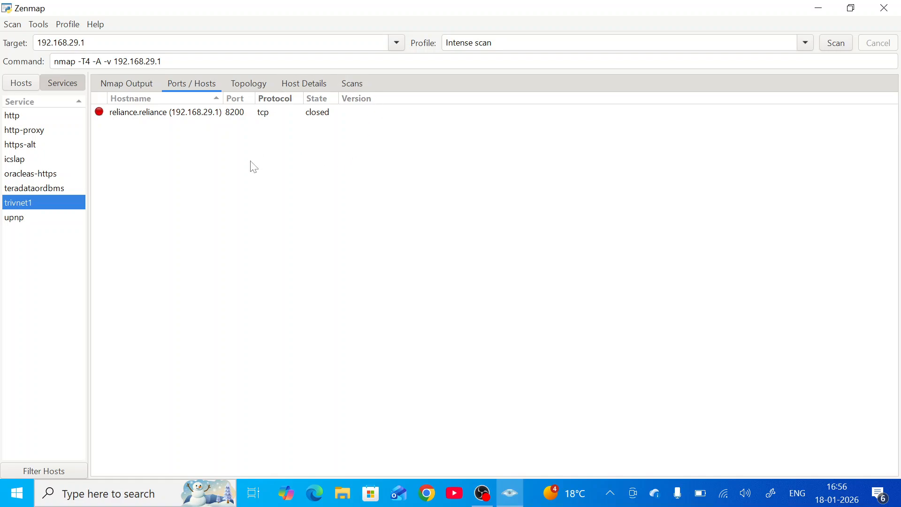
pyautogui.click(56, 221)
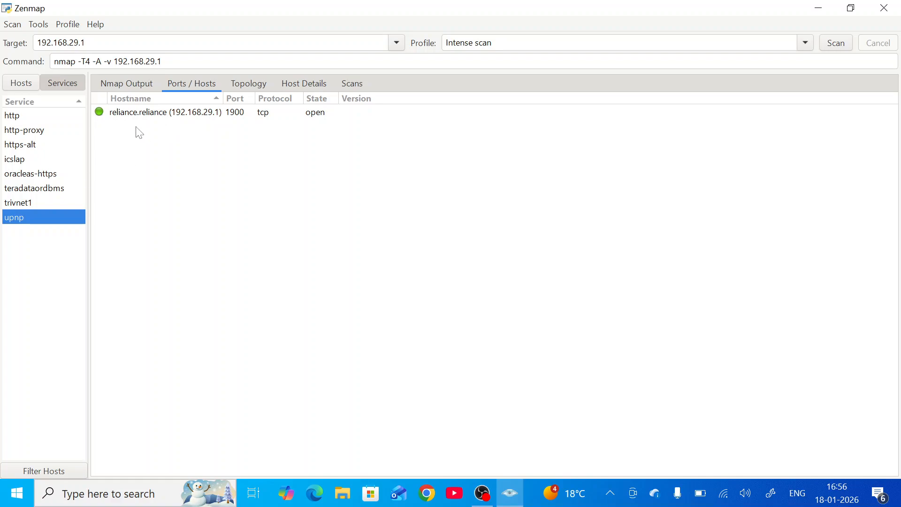
# - Show the network topology, try to open its Hosts Viewer and dismiss the crash report
pyautogui.click(250, 92)
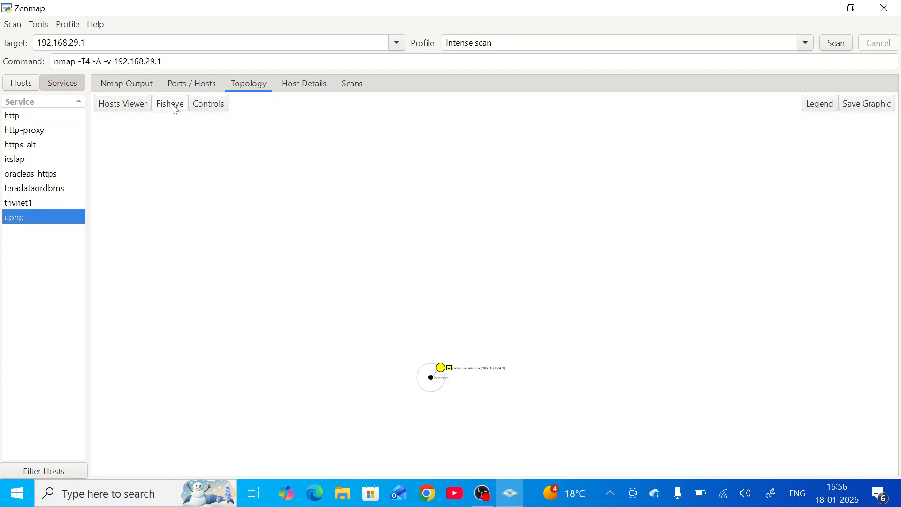
pyautogui.click(122, 103)
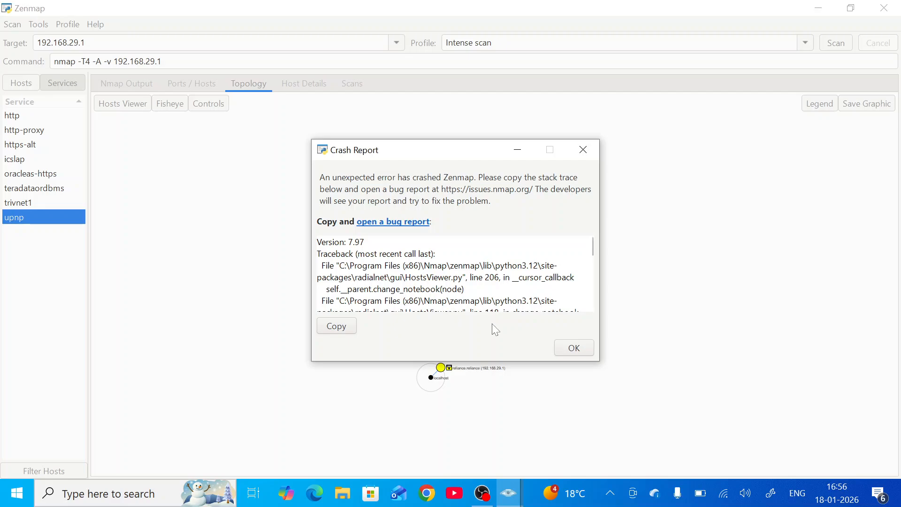
pyautogui.click(574, 347)
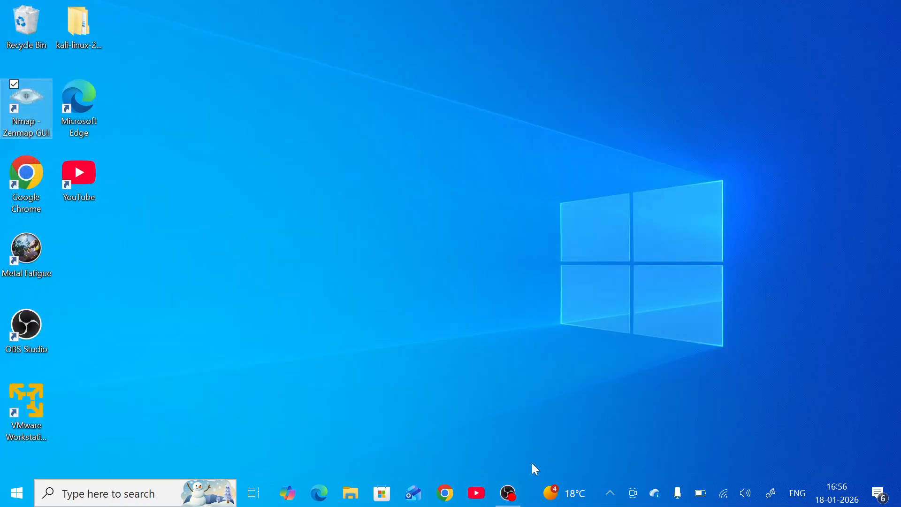
# - Relaunch Zenmap from the desktop in a maximized window and list the available scan profiles
pyautogui.doubleClick(17, 95)
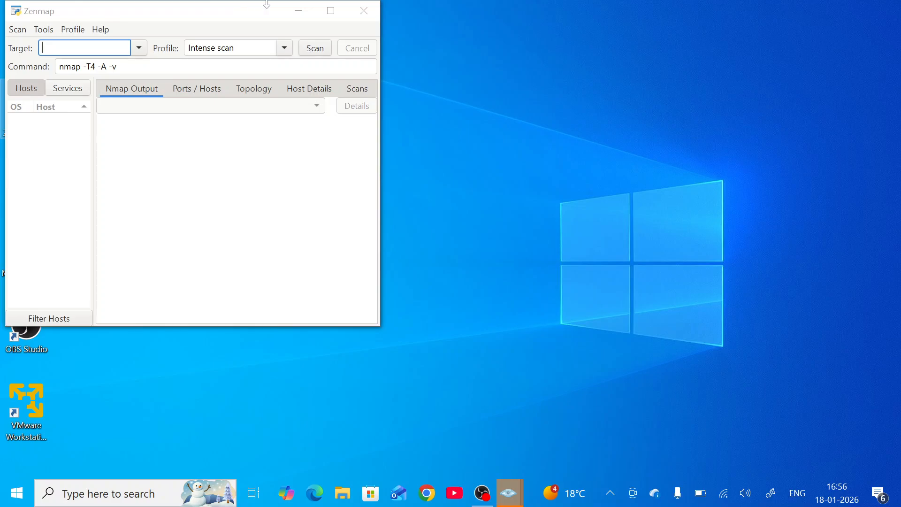
pyautogui.click(337, 9)
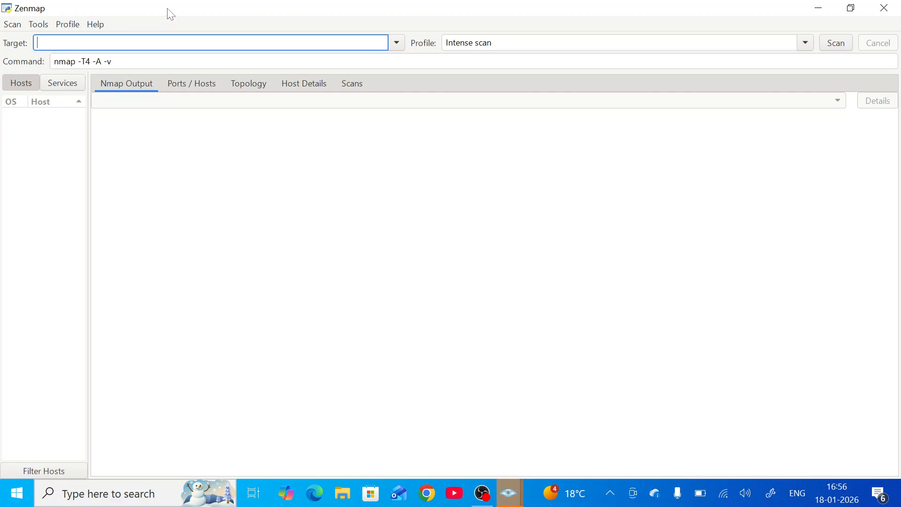
pyautogui.click(801, 41)
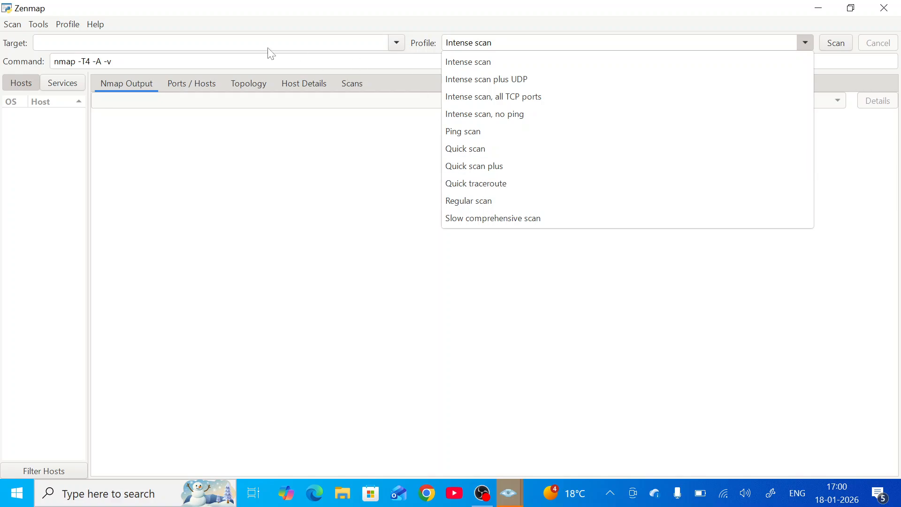
# - Replace the scan command with "nmap -p 1-100 -T4 -A -v"
pyautogui.click(221, 62)
pyautogui.click(221, 62)
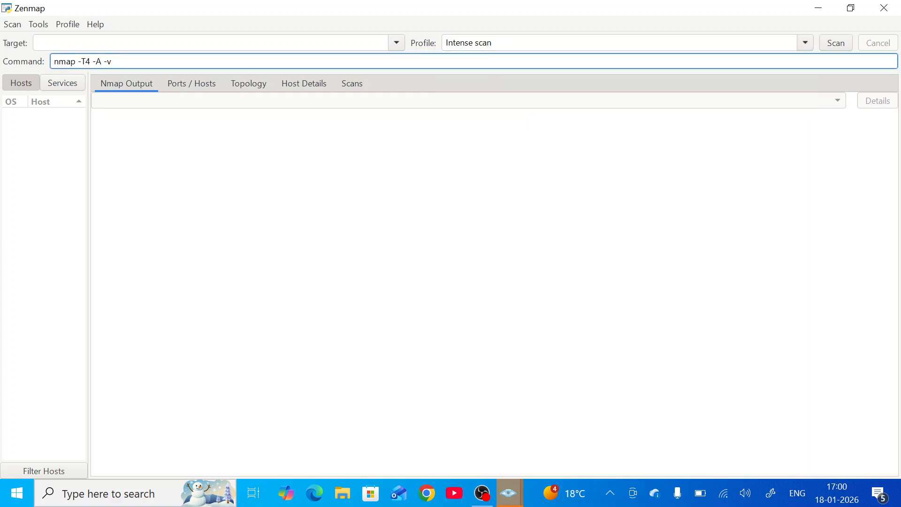
pyautogui.press('BackSpace')
pyautogui.press('BackSpace')
pyautogui.press('BackSpace')
pyautogui.press('BackSpace')
pyautogui.press('BackSpace')
pyautogui.press('BackSpace')
pyautogui.press('BackSpace')
pyautogui.press('BackSpace')
pyautogui.press('BackSpace')
pyautogui.press('BackSpace')
pyautogui.press('BackSpace')
pyautogui.press('BackSpace')
pyautogui.press('BackSpace')
pyautogui.press('BackSpace')
pyautogui.write('nm')
pyautogui.write('a')
pyautogui.write('p')
pyautogui.write(' -p')
pyautogui.write(' 1')
pyautogui.write('-1')
pyautogui.write('00')
pyautogui.write('-')
pyautogui.write('R4')
pyautogui.press('BackSpace')
pyautogui.press('BackSpace')
pyautogui.write('T4 -A -V')
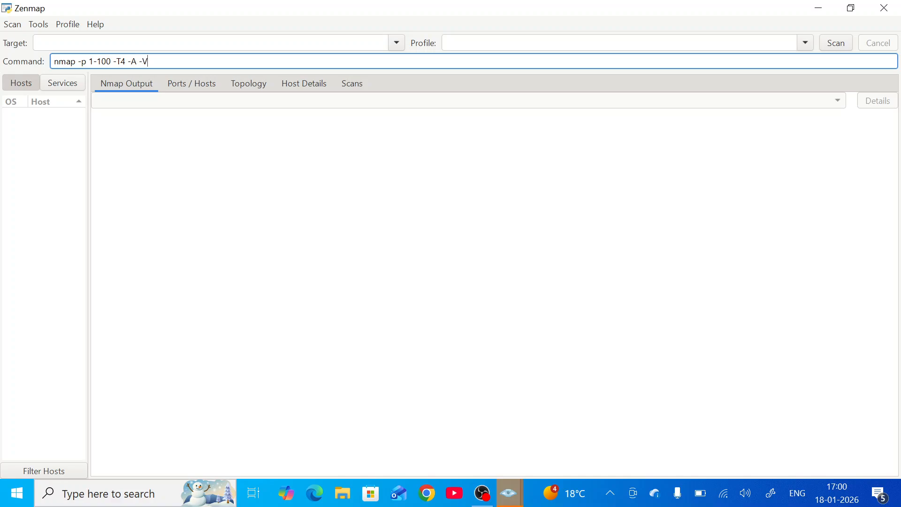
pyautogui.press('BackSpace')
pyautogui.write('v')
# - Set the target to the previously used address 192.168.29.1 and start the scan
pyautogui.click(130, 41)
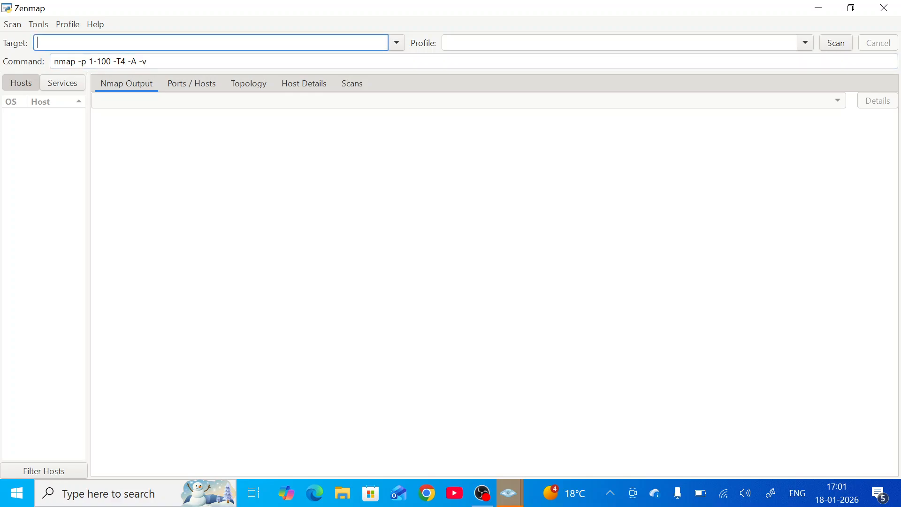
pyautogui.write('1')
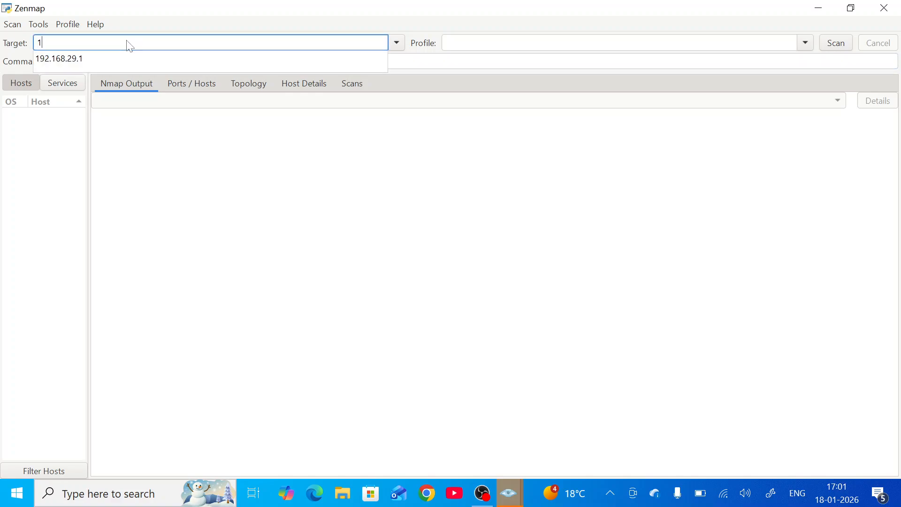
pyautogui.write('92')
pyautogui.click(104, 57)
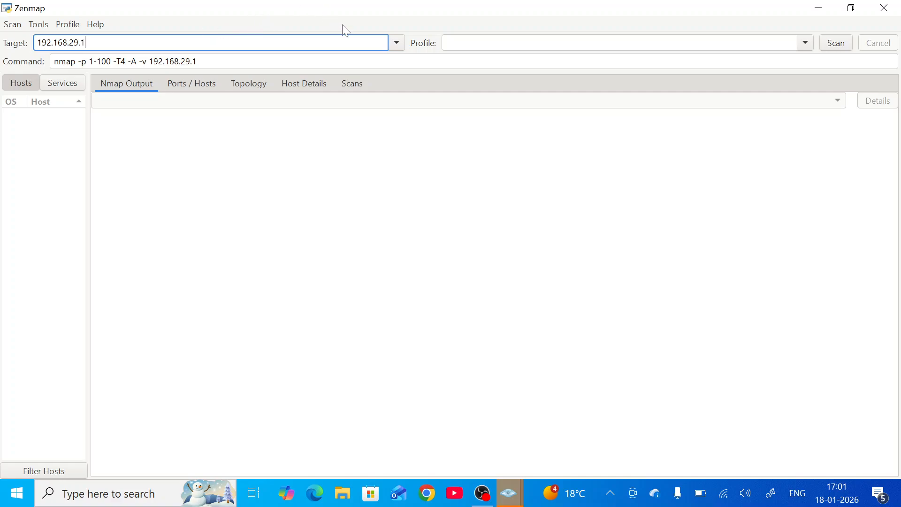
pyautogui.click(838, 43)
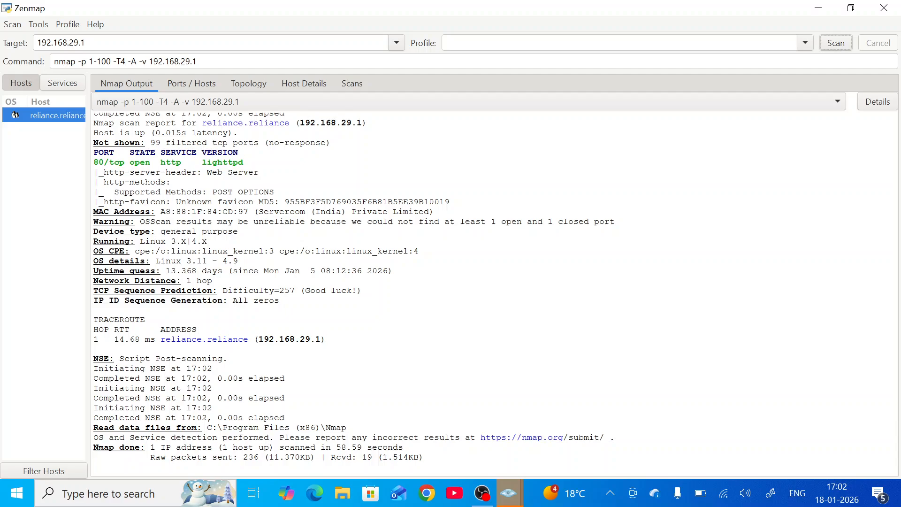
# - Examine the output, port list and network topology of the port 1-100 scan
pyautogui.scroll(2, 494, 291)
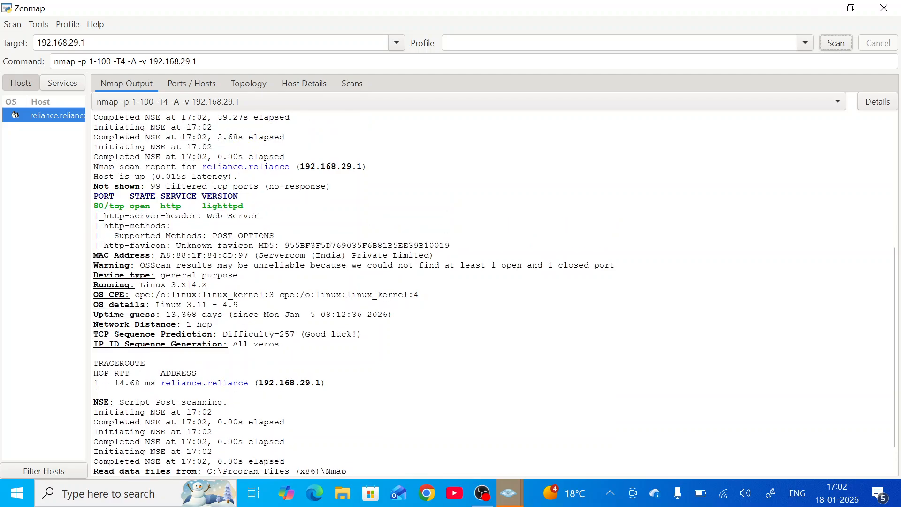
pyautogui.click(237, 305)
pyautogui.scroll(8, 238, 315)
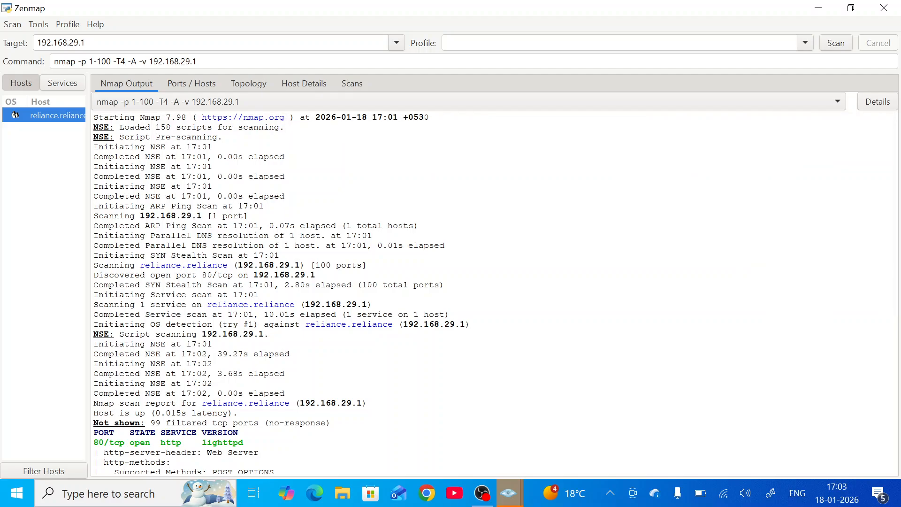
pyautogui.scroll(-2, 494, 295)
pyautogui.scroll(2, 494, 295)
pyautogui.click(192, 84)
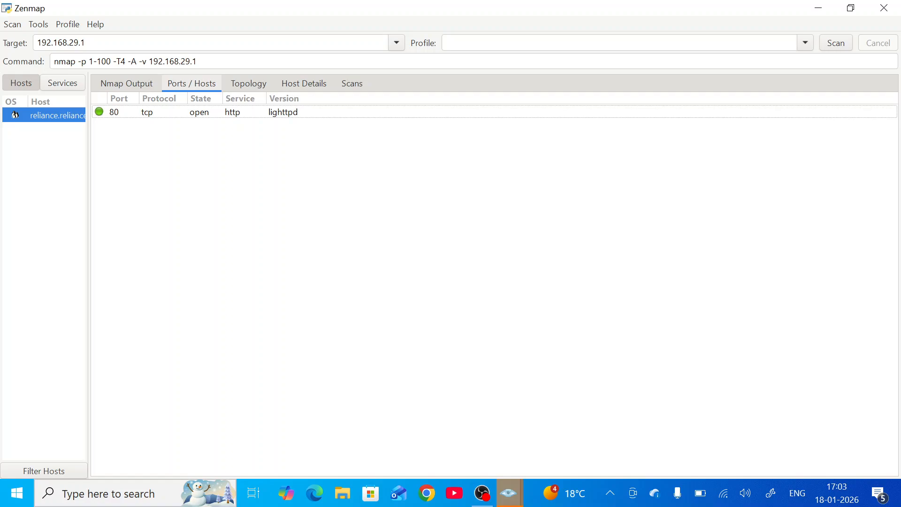
pyautogui.click(248, 84)
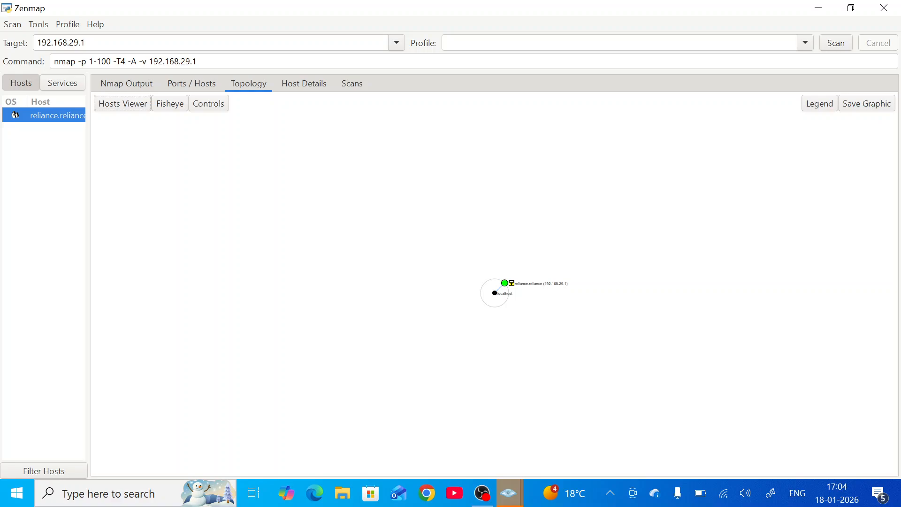
# - Review the host details of 192.168.29.1, expanding Ports used, OS Classes and TCP TS Sequence
pyautogui.click(304, 83)
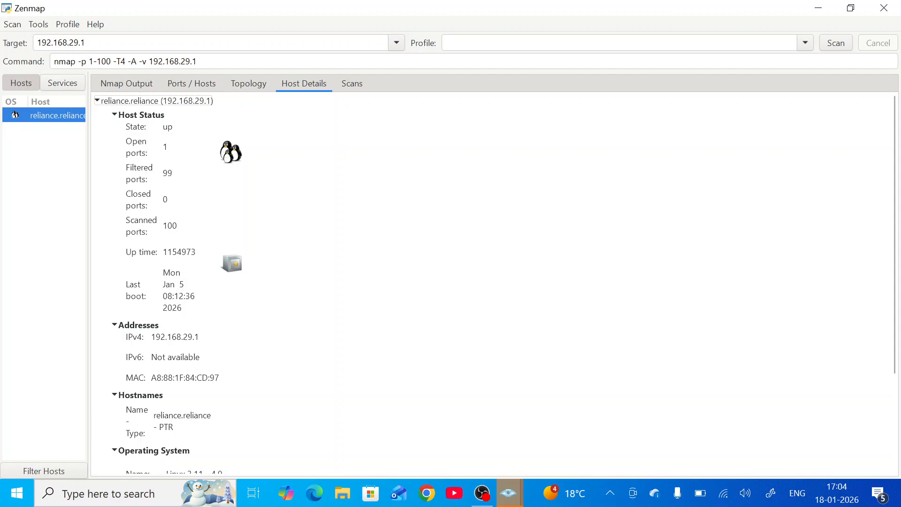
pyautogui.scroll(-5, 492, 281)
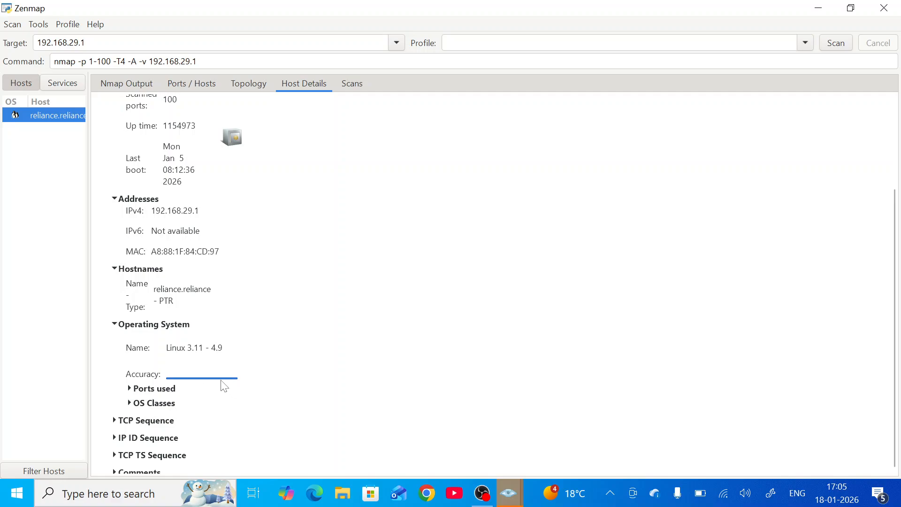
pyautogui.scroll(-1, 130, 400)
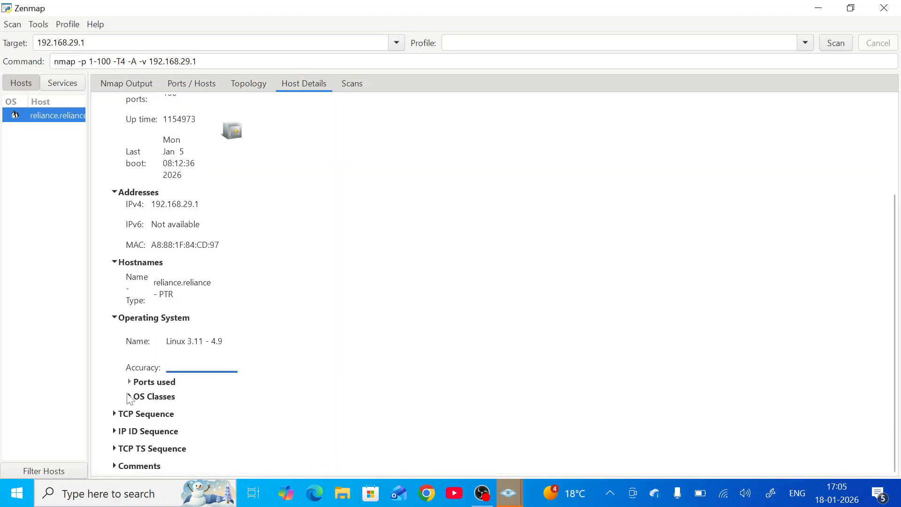
pyautogui.click(130, 382)
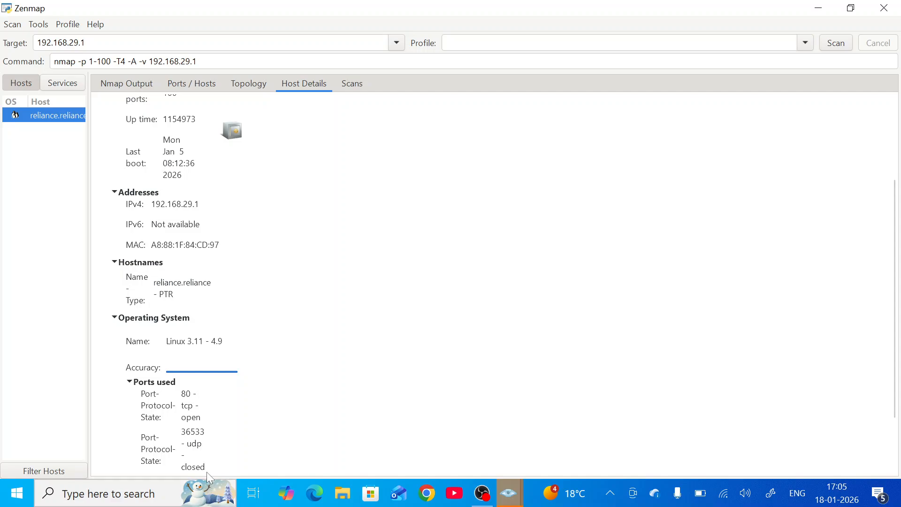
pyautogui.scroll(-3, 207, 471)
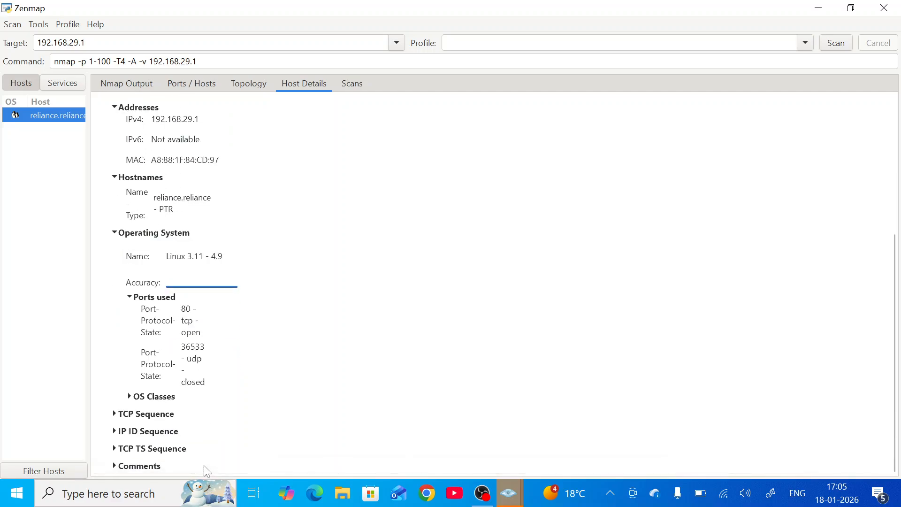
pyautogui.click(129, 397)
pyautogui.scroll(-2, 129, 396)
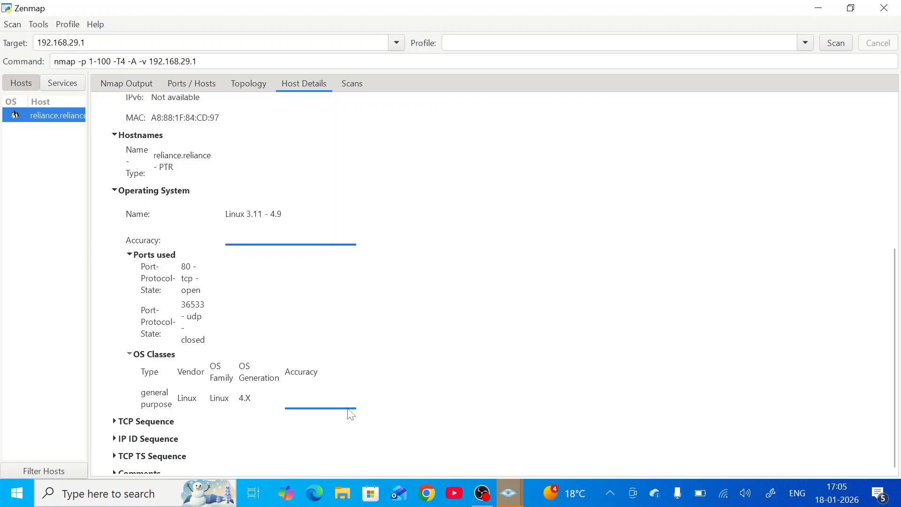
pyautogui.scroll(-1, 350, 413)
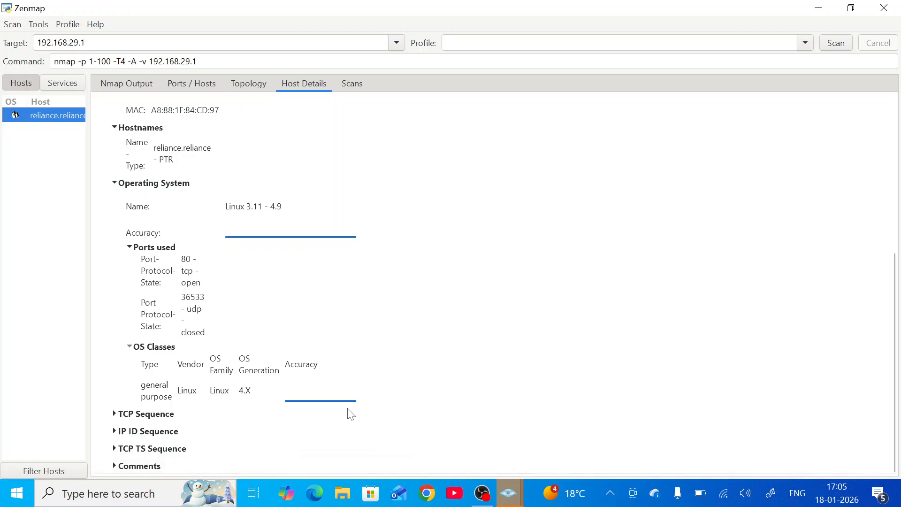
pyautogui.click(114, 449)
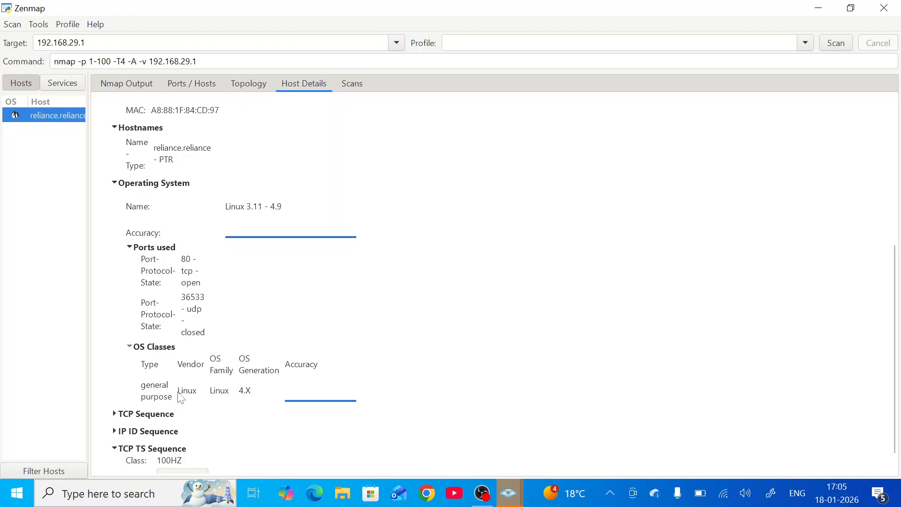